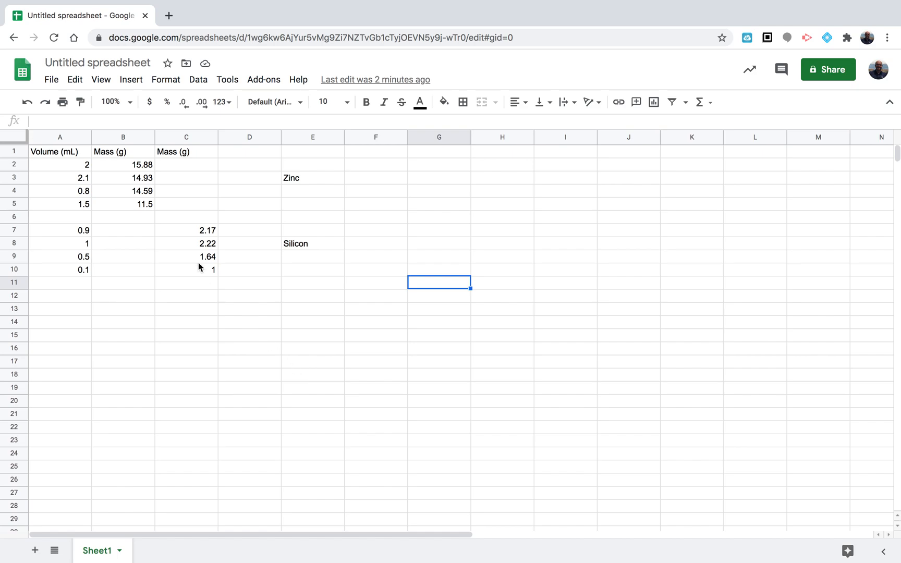
Examine the volume and mass data for zinc and silicon in columns A to C
left_click(90, 182)
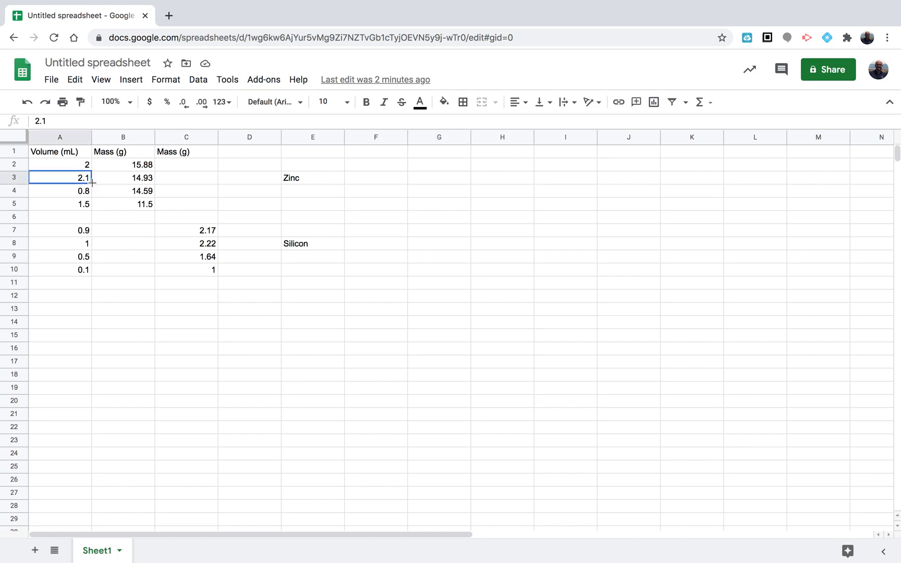
left_click(74, 153)
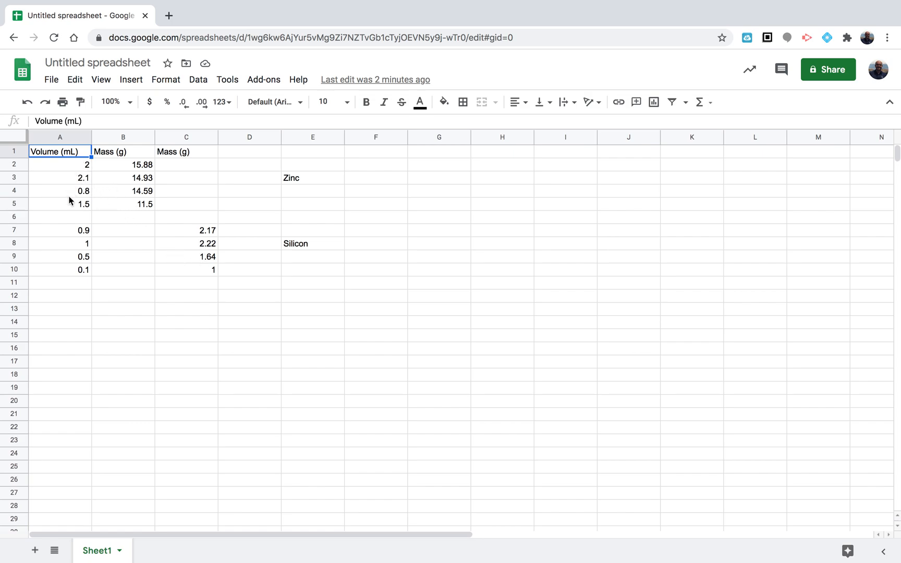
left_click(70, 138)
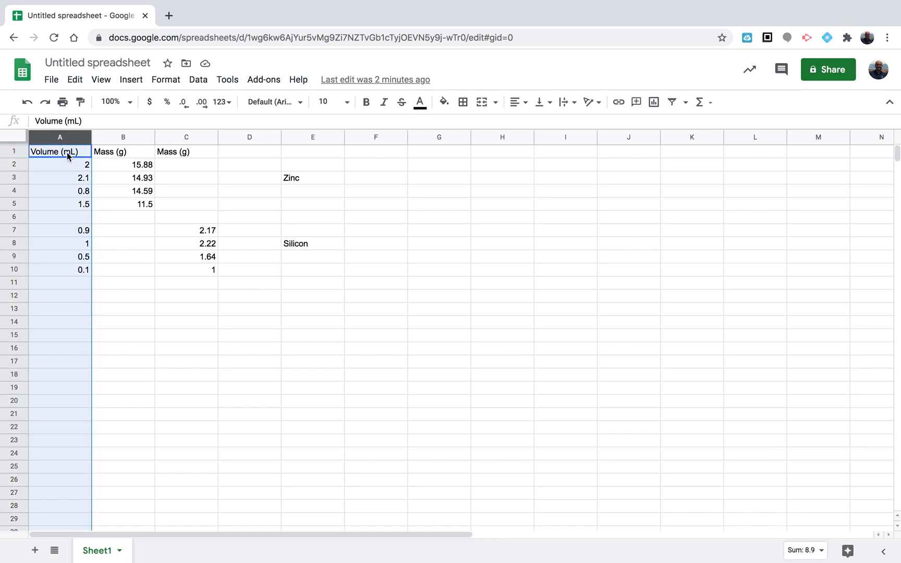
left_click(68, 154)
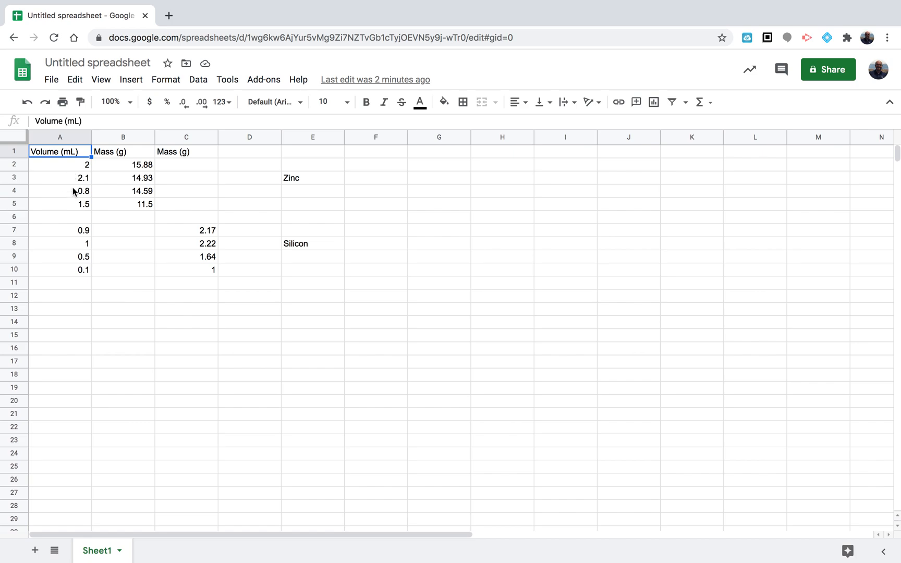
left_click(60, 271)
left_click(69, 153)
left_click(126, 153)
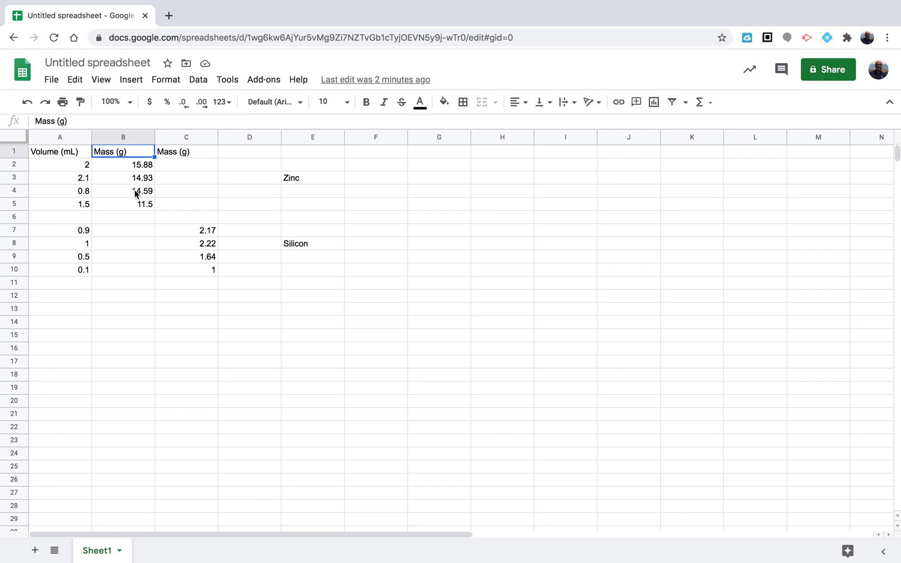
left_click(186, 153)
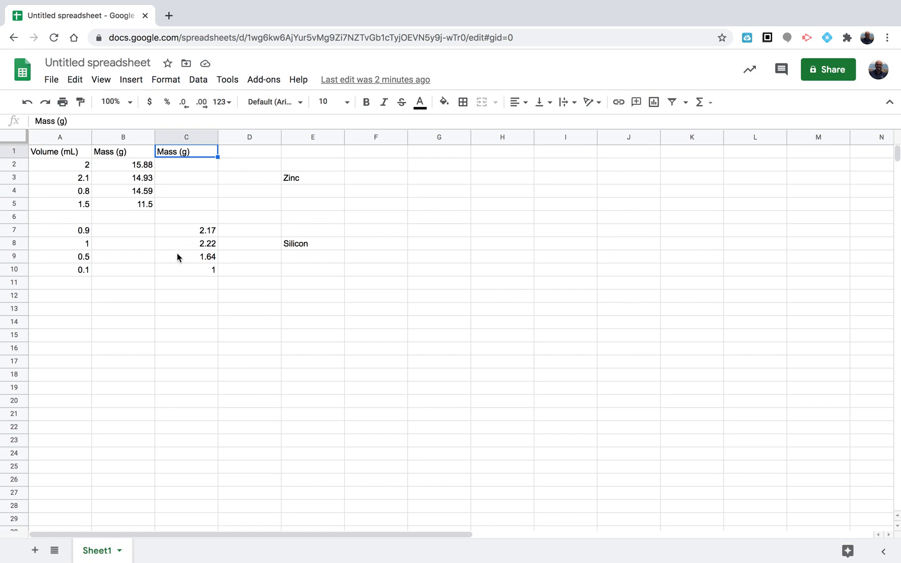
left_click(21, 216)
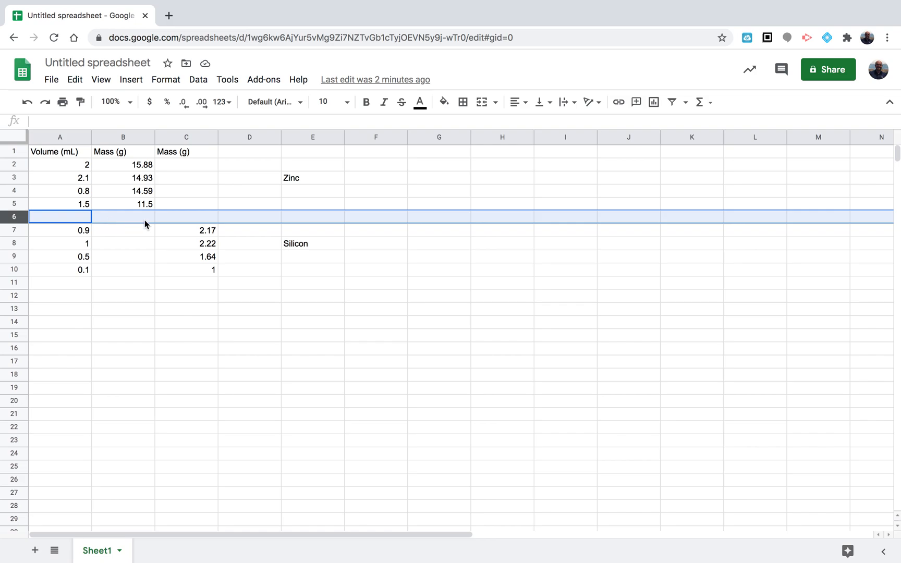
left_click(122, 177)
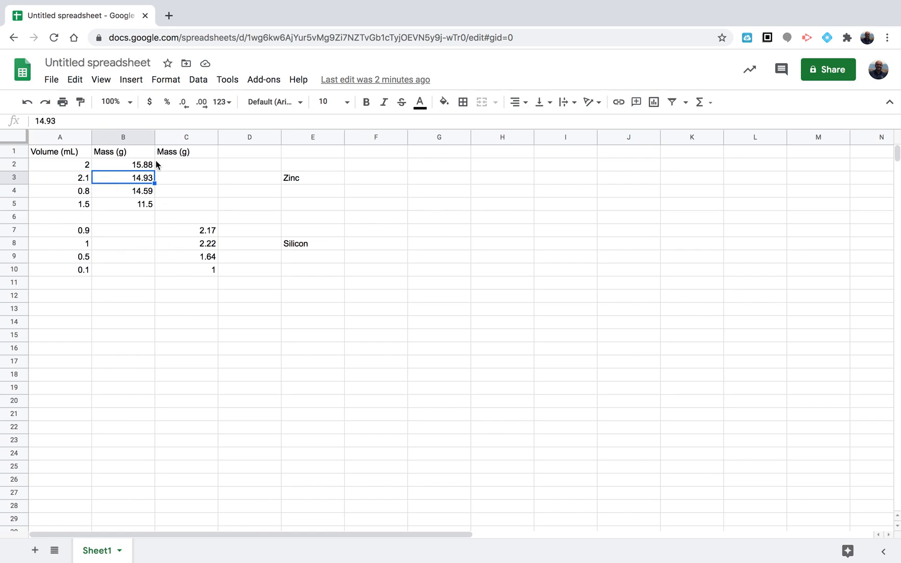
left_click(133, 141)
left_click(182, 139)
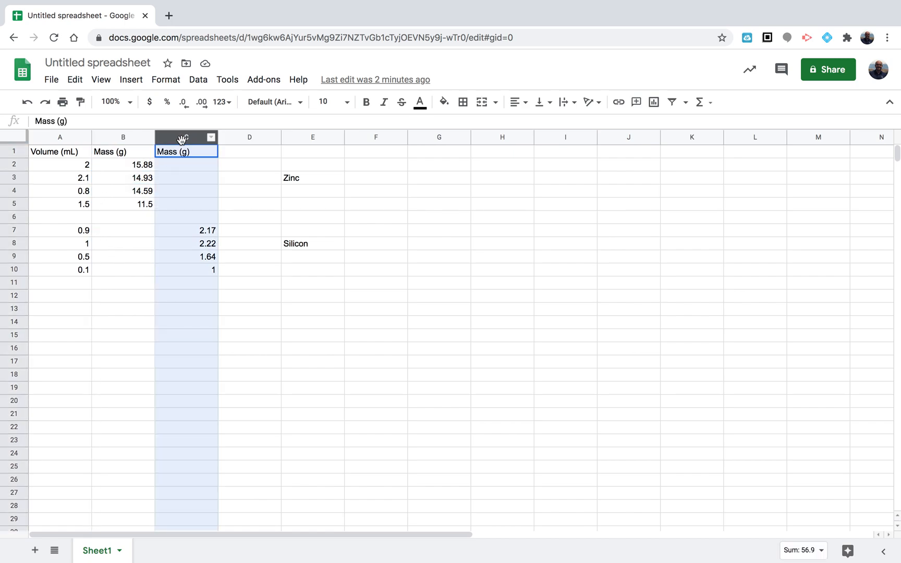
left_click(123, 139)
left_click(184, 139)
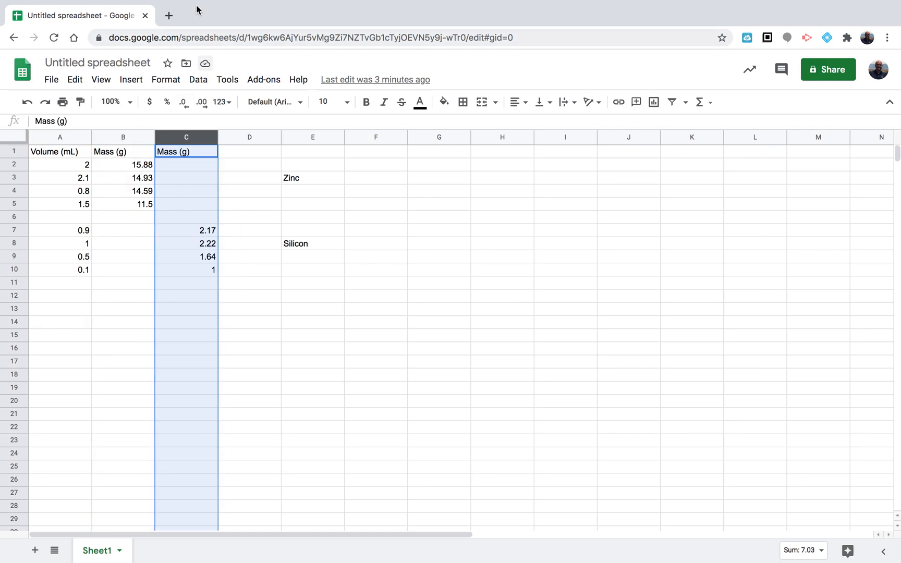
Try to open sheet.google.com in a new browser tab, then close that tab
left_click(169, 15)
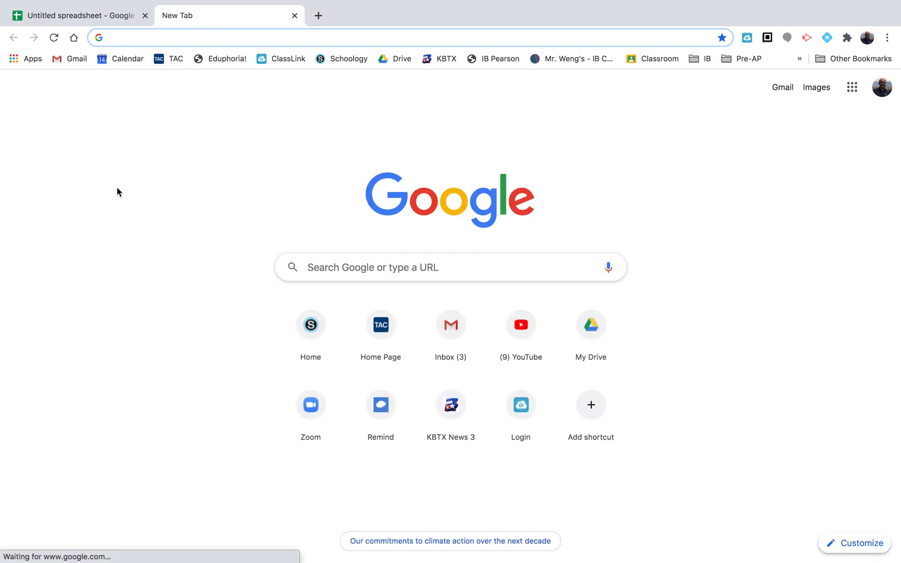
type("sheet.googl")
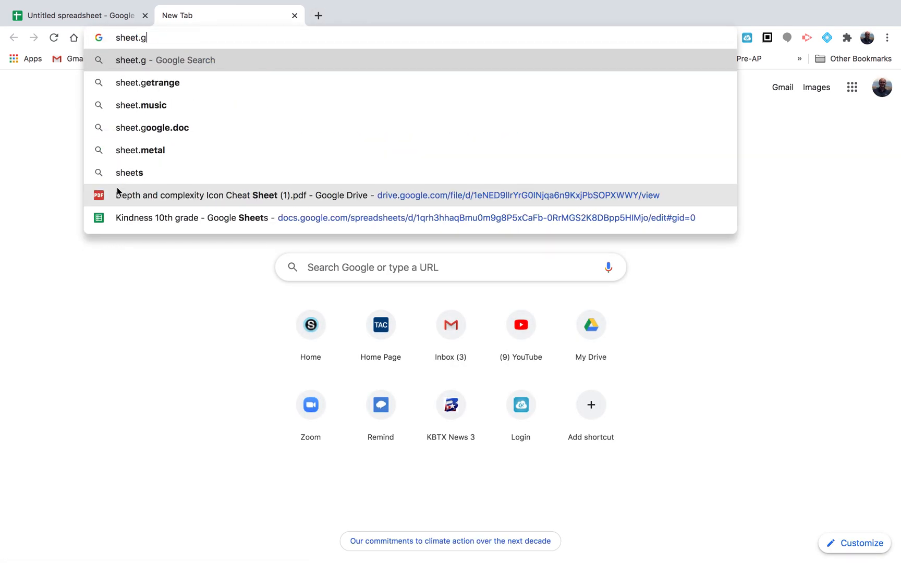
type("e.com")
key("Return")
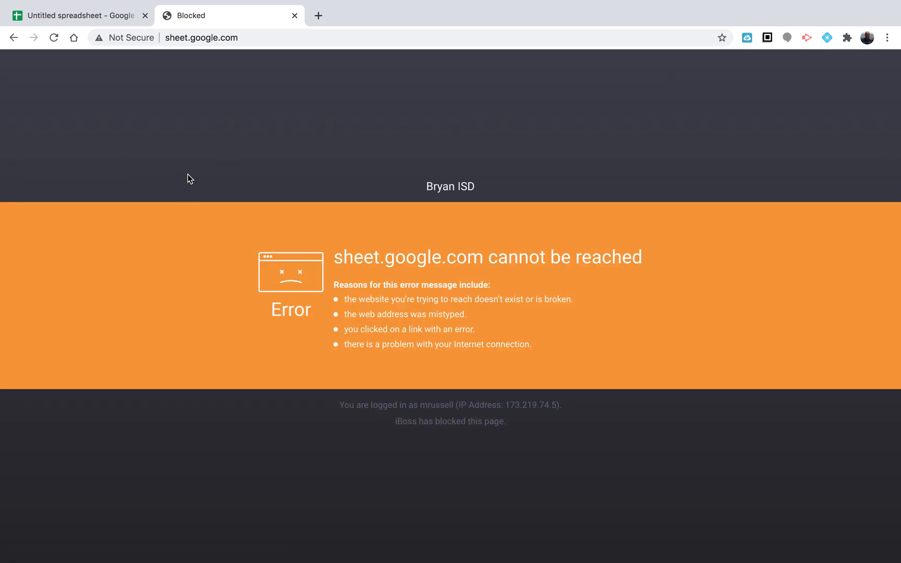
left_click(295, 16)
Select the data range A1:C10 and insert a chart from it
left_click(125, 234)
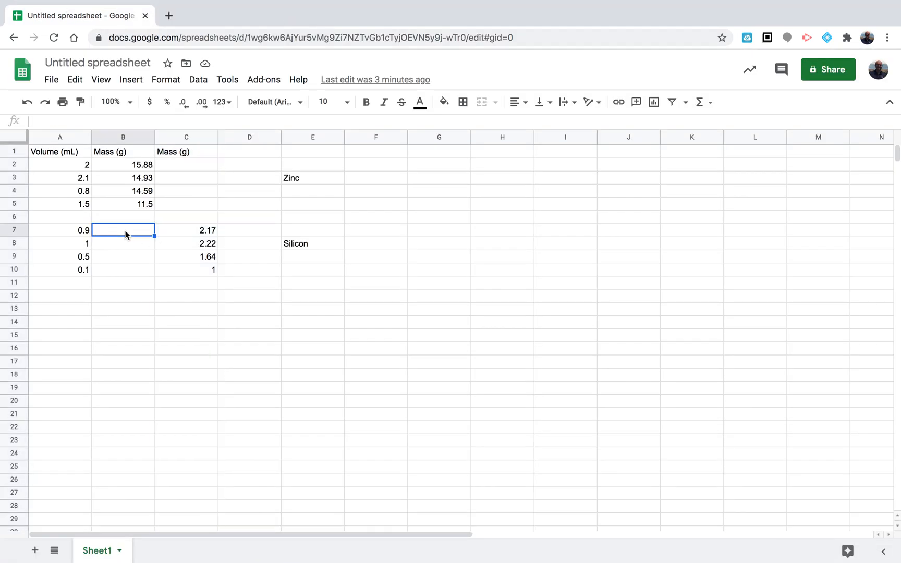
left_click(58, 166)
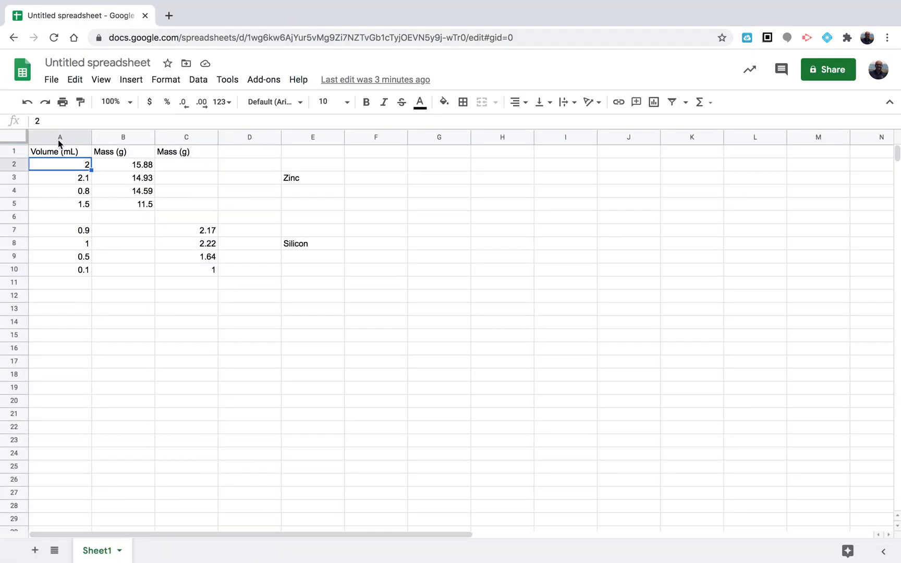
left_click(59, 137)
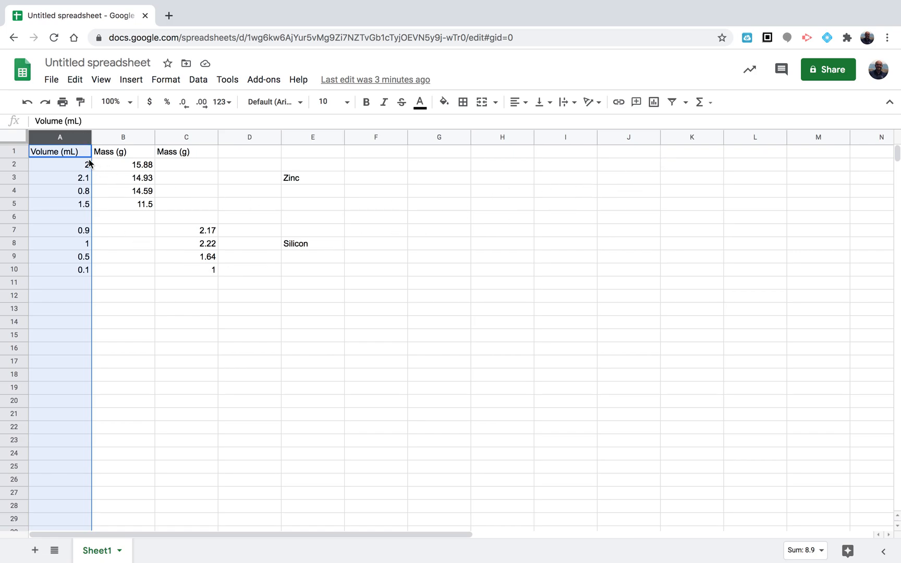
left_click(71, 151)
left_click_drag(72, 153, 192, 272)
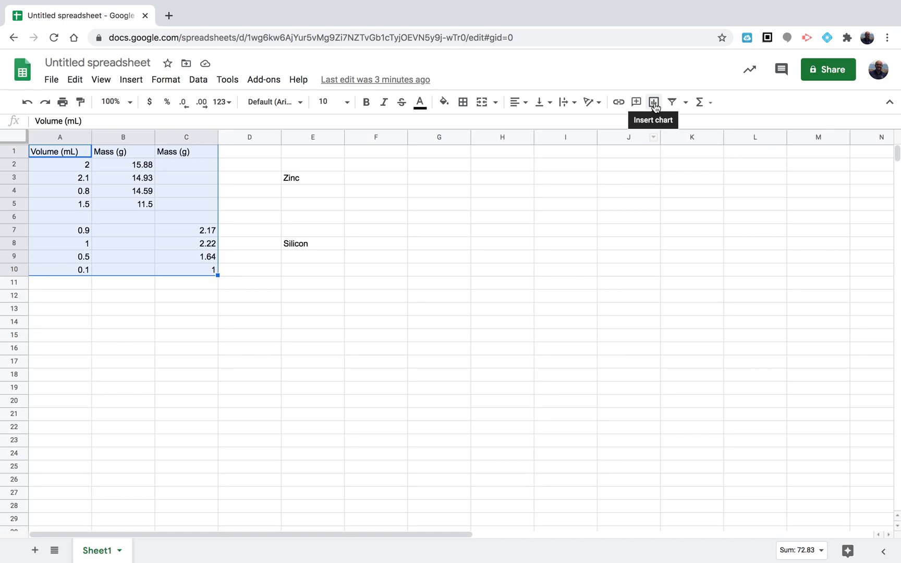
left_click(132, 81)
left_click(175, 253)
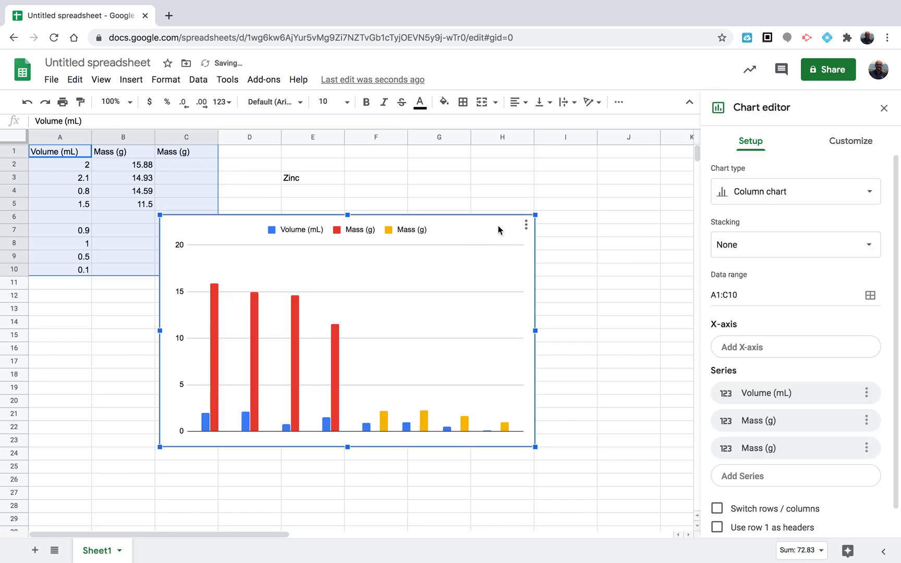
Move the chart beside the data and change its chart type to Scatter chart
left_click_drag(493, 225, 565, 287)
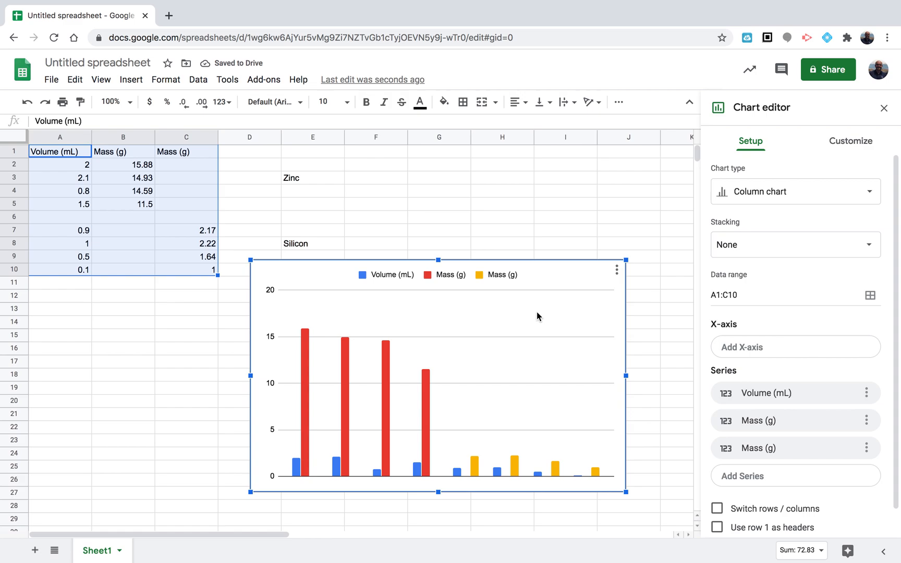
left_click(823, 196)
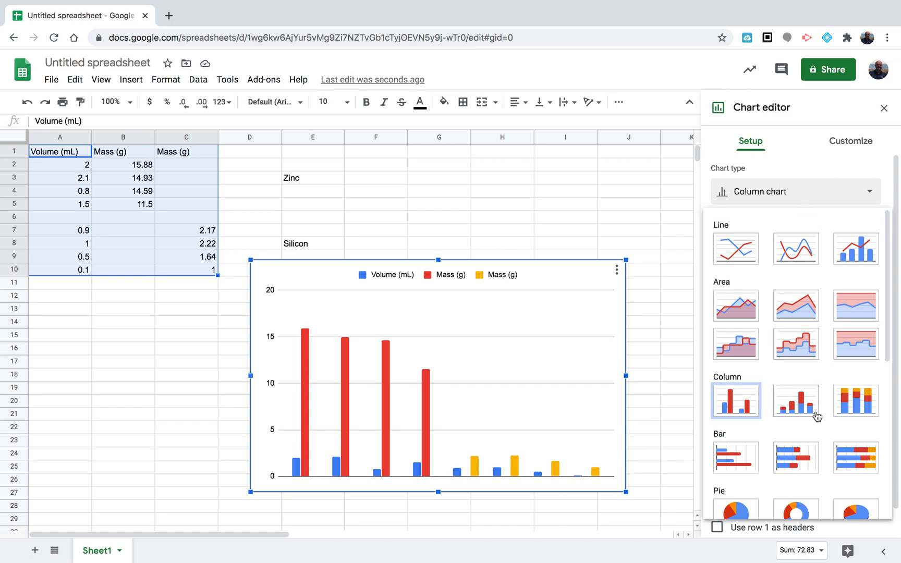
scroll(817, 422, "down", 5)
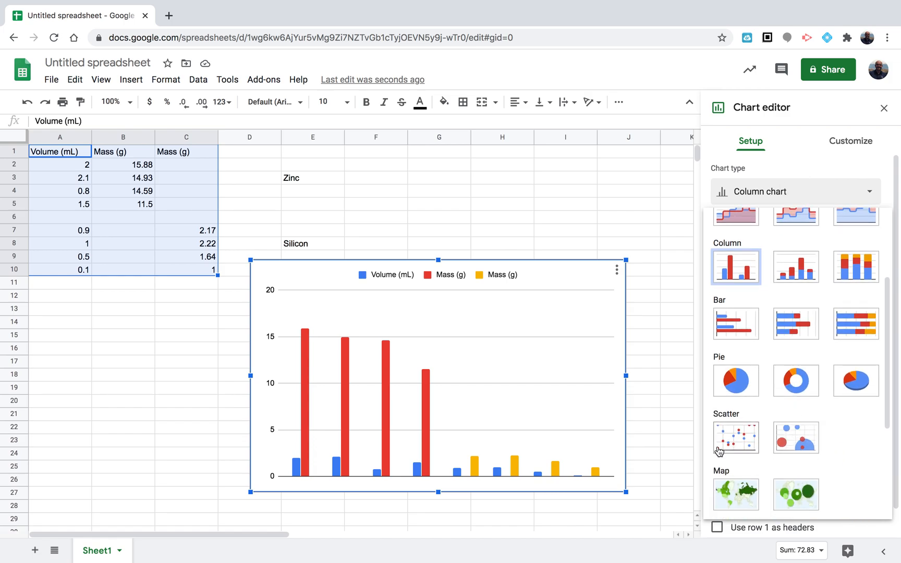
left_click(728, 440)
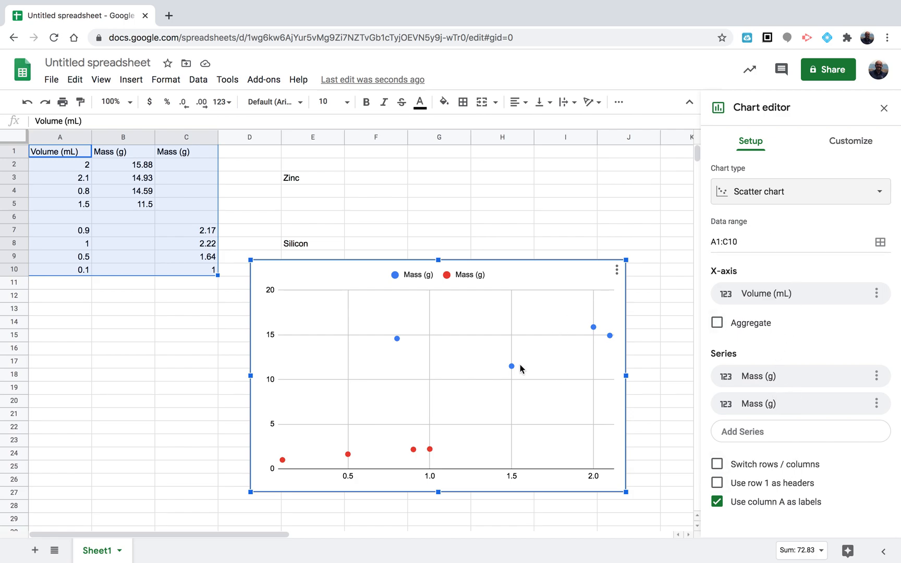
Set the chart title to "Relationship of Mass (g) vs. Volume (mL)"
left_click(840, 145)
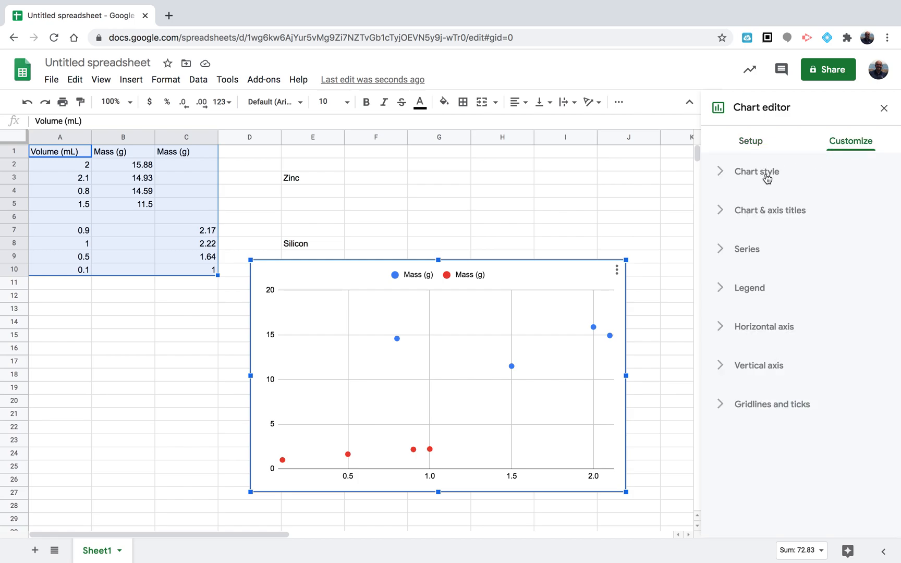
left_click(765, 179)
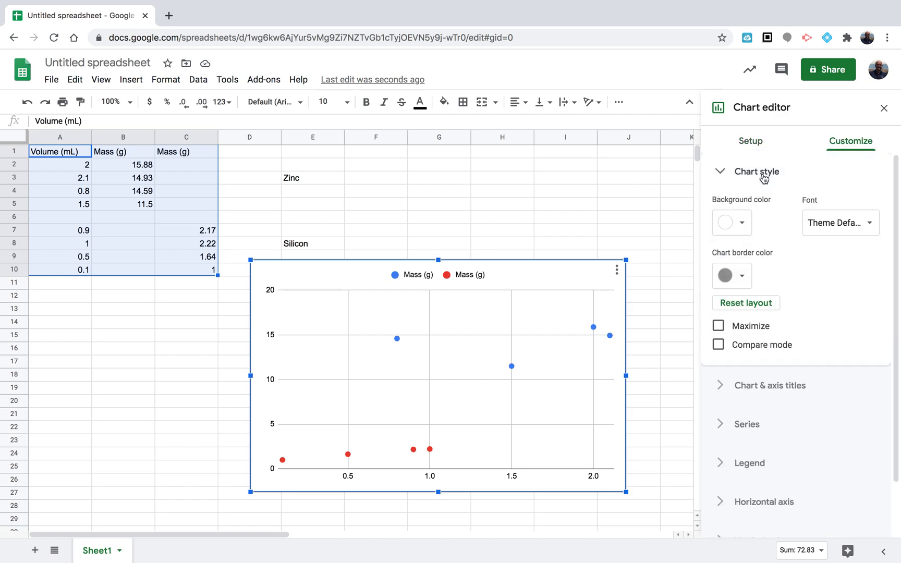
left_click(764, 177)
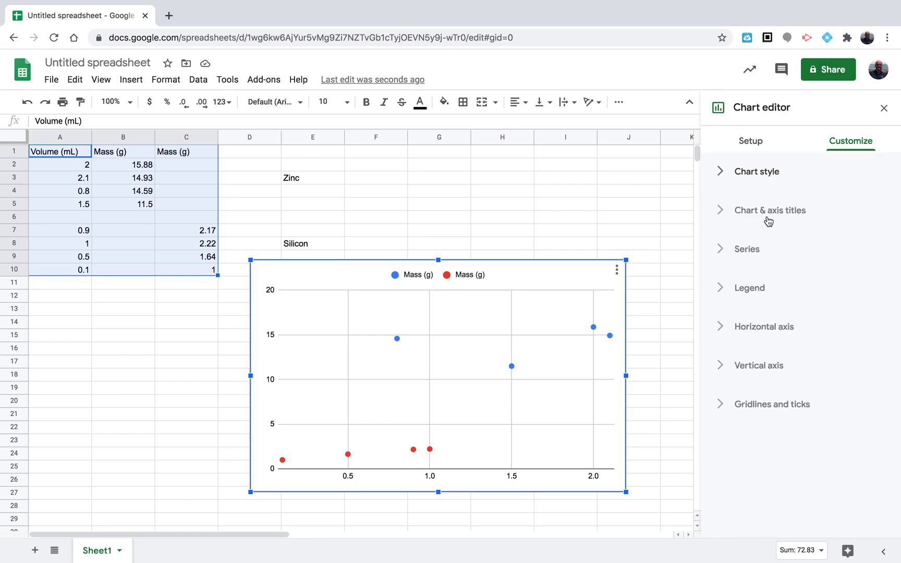
left_click(767, 213)
left_click(759, 307)
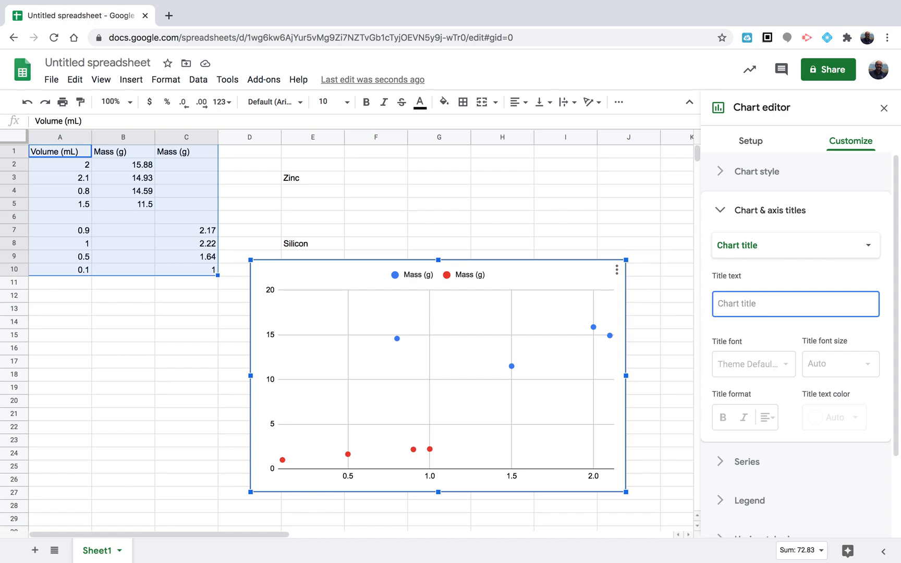
type("B")
key("BackSpace")
type("Relationship")
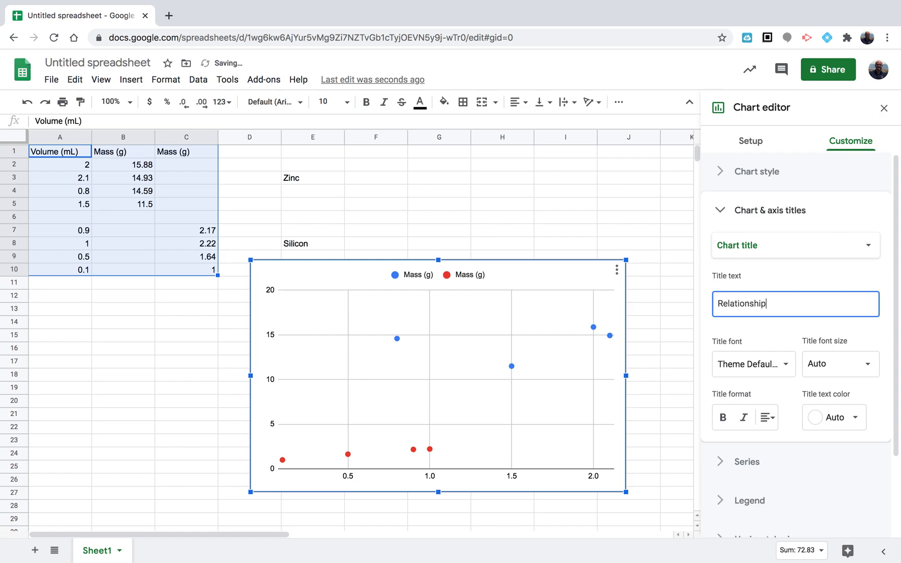
type(" of Mass")
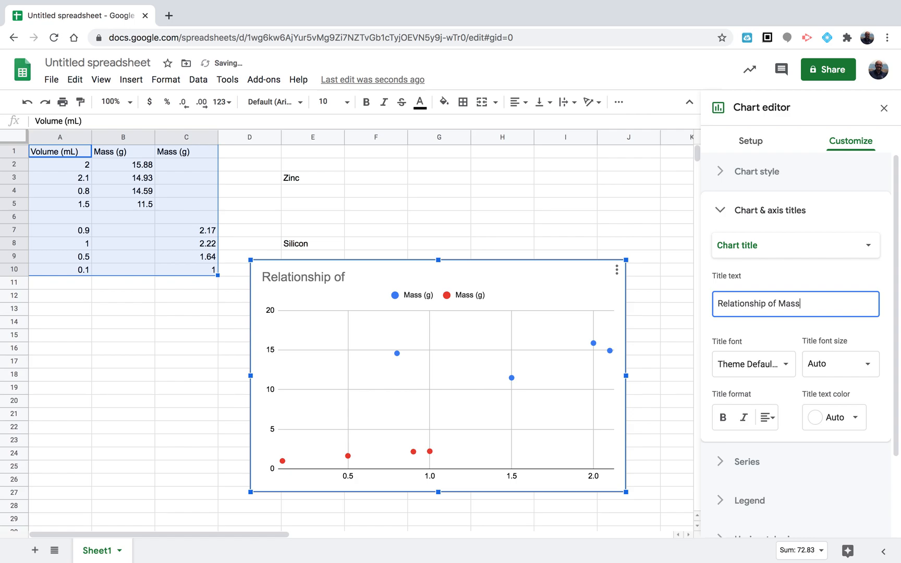
type(" (g) vs. Vo")
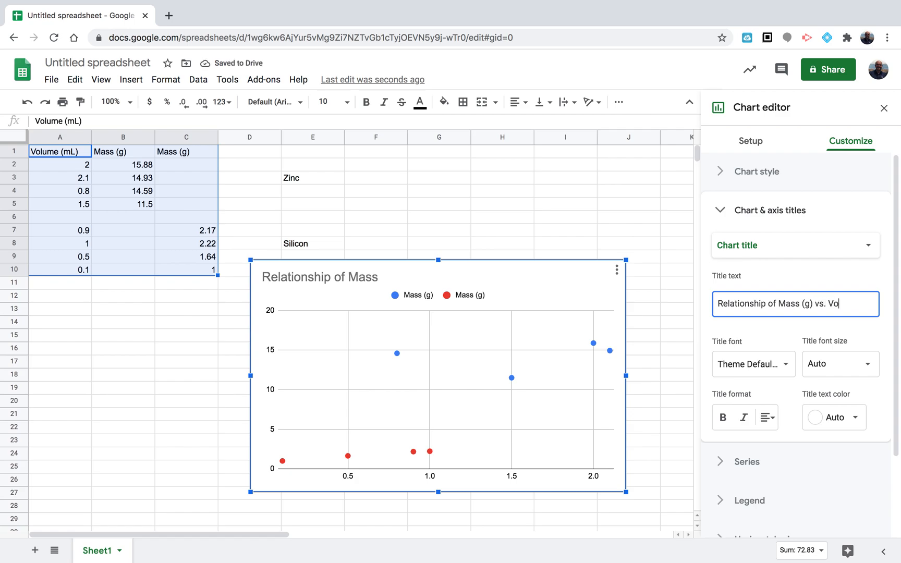
type("lume (mL")
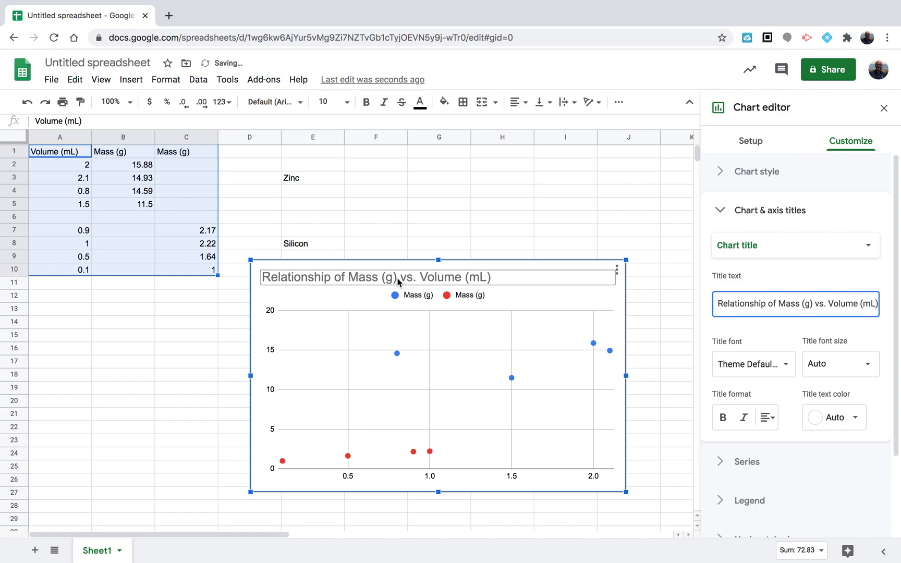
Center-align the chart title
left_click(369, 277)
double_click(369, 277)
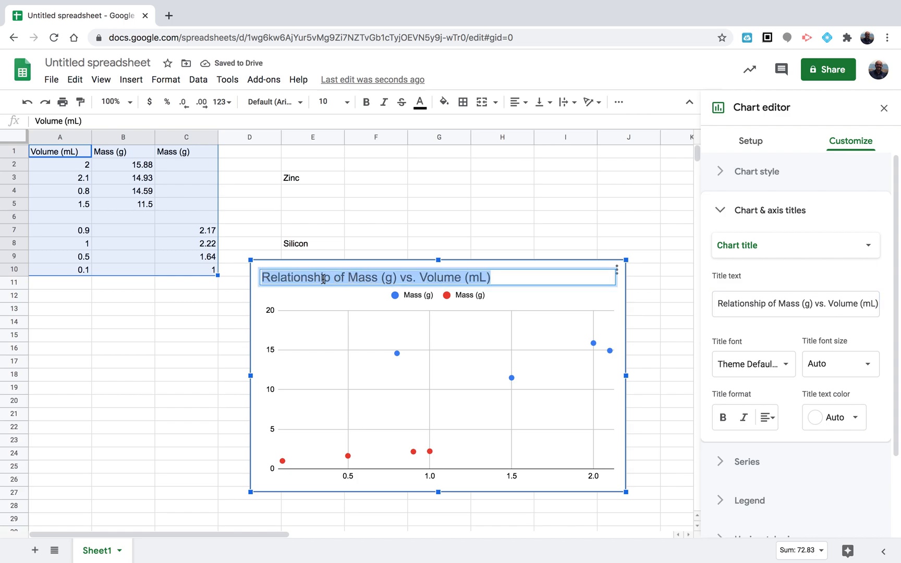
left_click(518, 101)
left_click(770, 419)
left_click(785, 443)
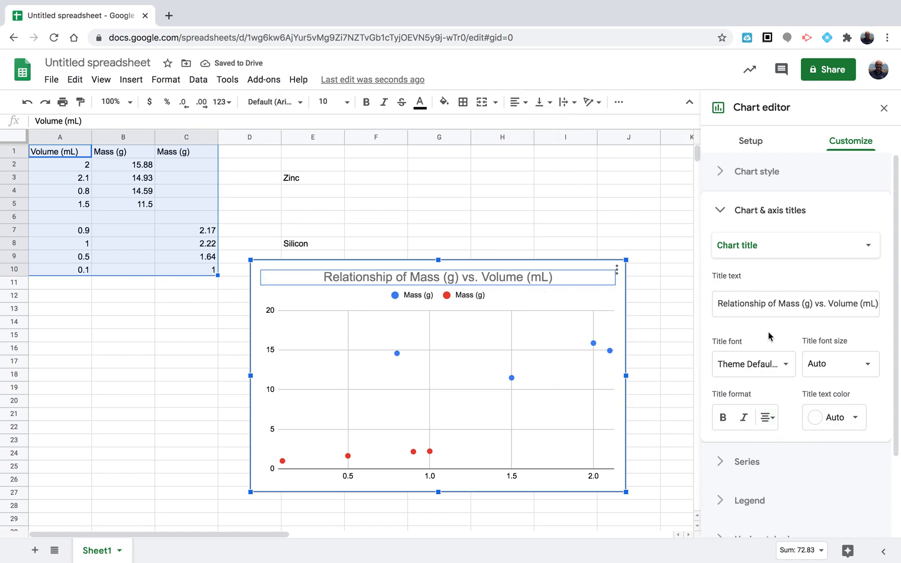
Add a trendline to all series of the scatter chart
scroll(771, 342, "down", 3)
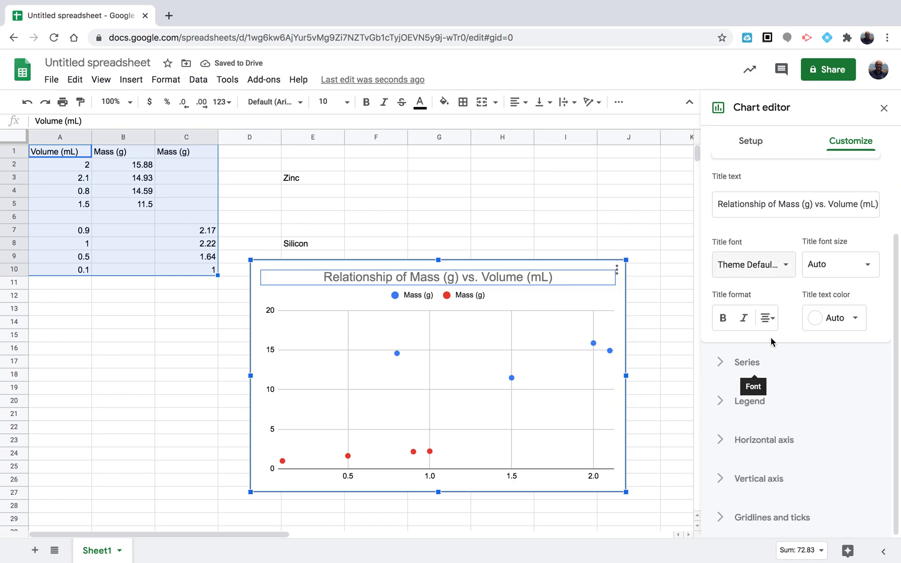
left_click(763, 368)
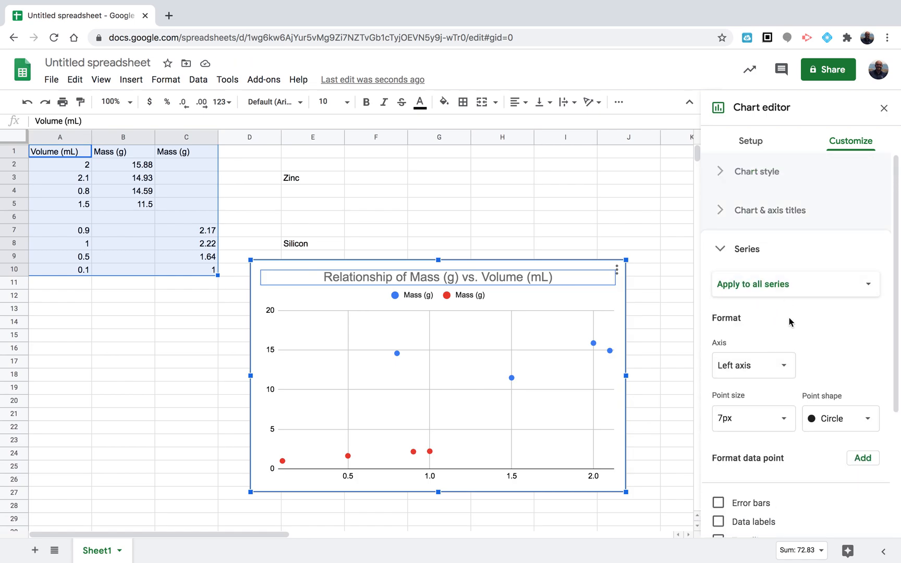
scroll(785, 313, "down", 2)
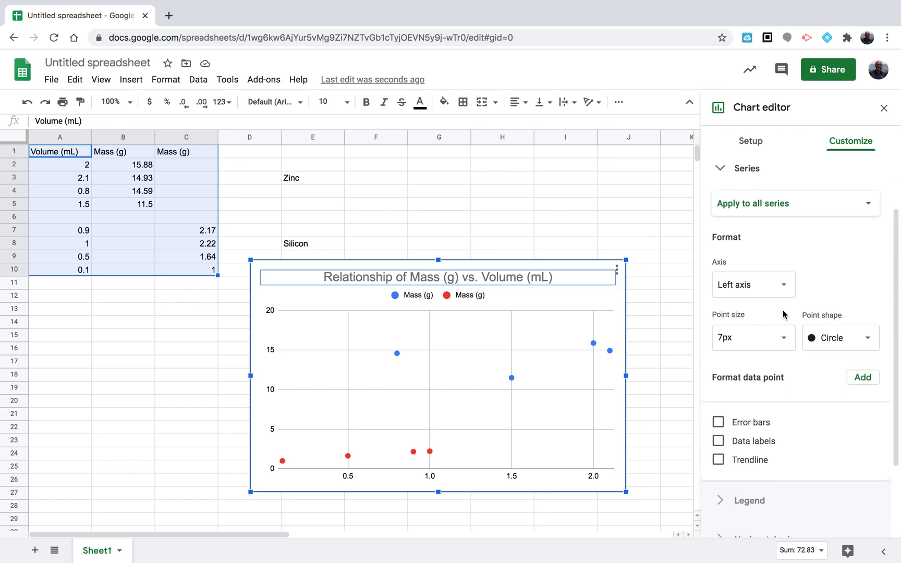
left_click(760, 204)
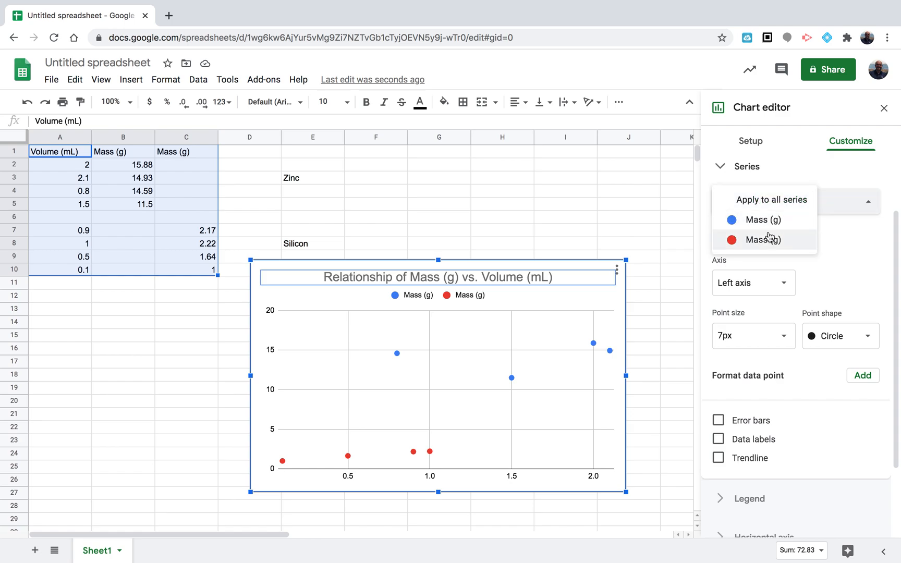
left_click(772, 202)
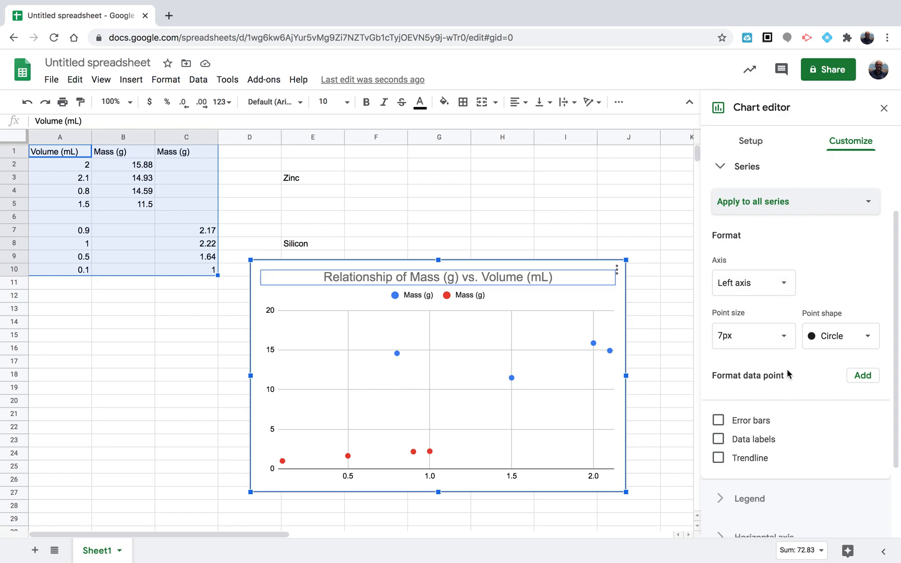
left_click(755, 460)
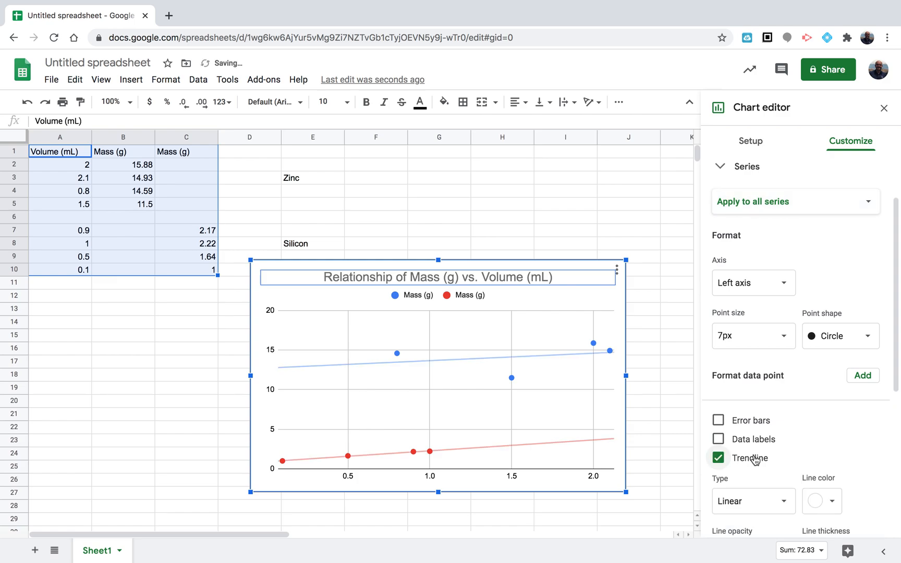
Label the trendlines with their equations and turn on Show R²
scroll(879, 428, "down", 5)
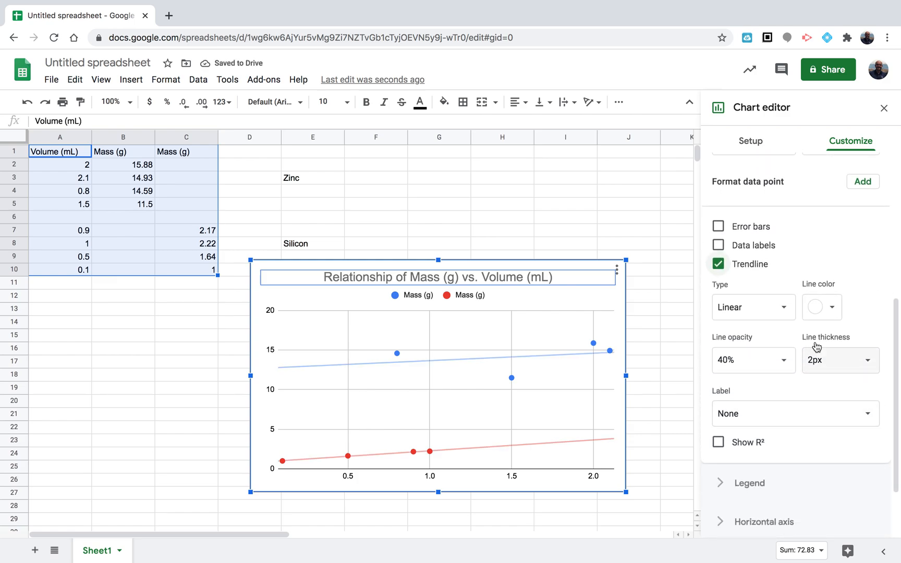
left_click(785, 313)
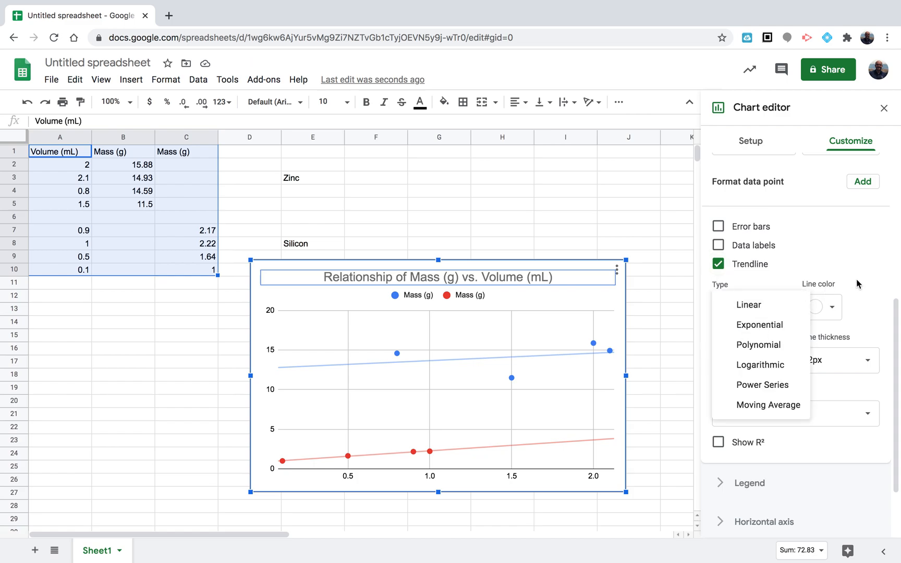
left_click(801, 283)
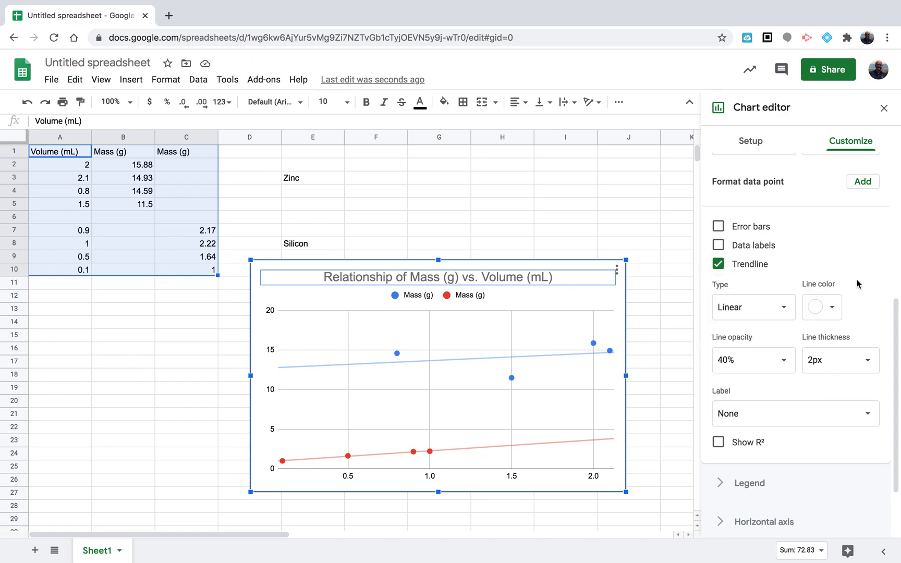
left_click(787, 418)
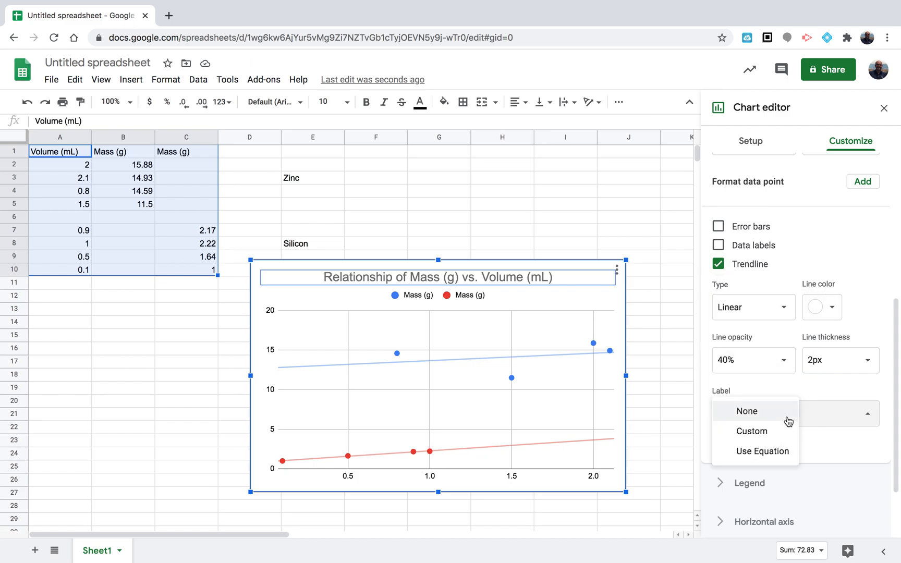
left_click(782, 451)
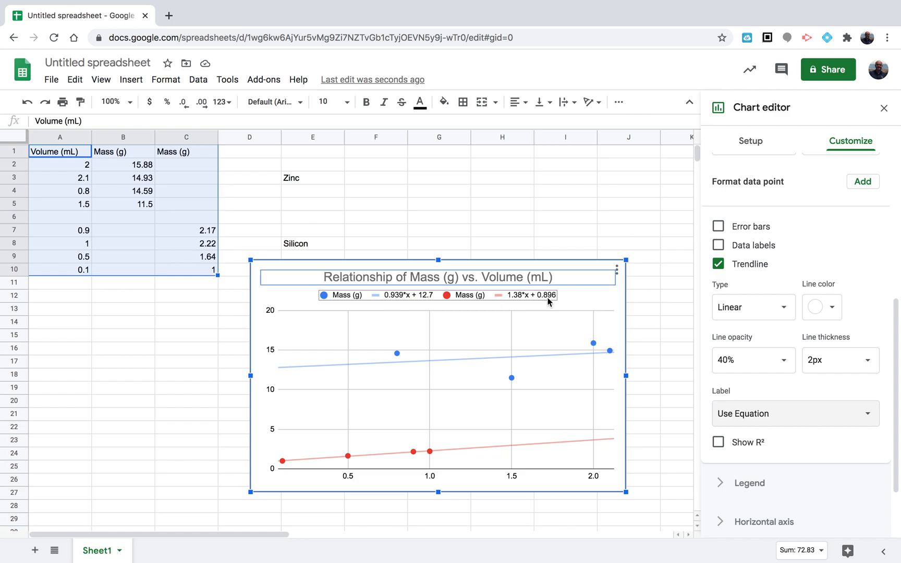
left_click(752, 448)
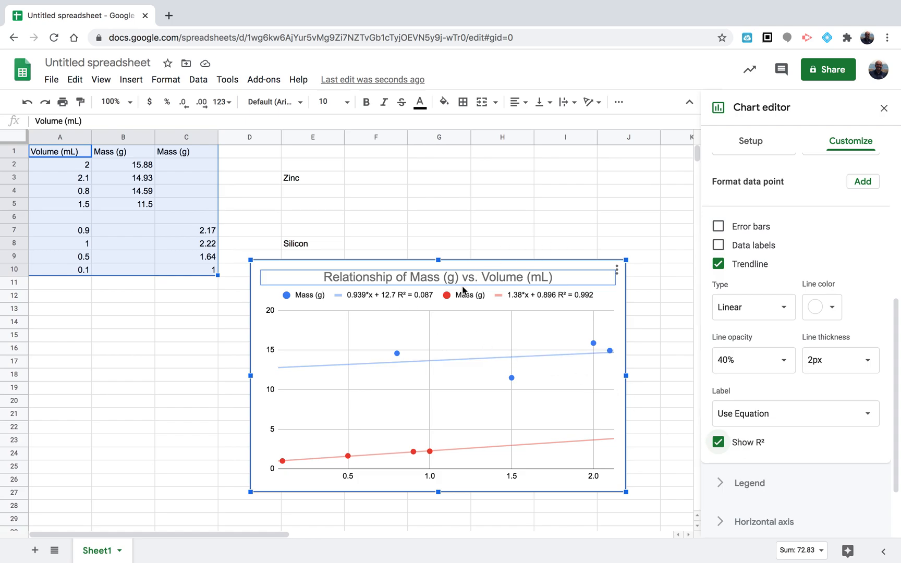
Zoom in to examine the trendline equations and R² values in the chart legend
key("ctrl+plus")
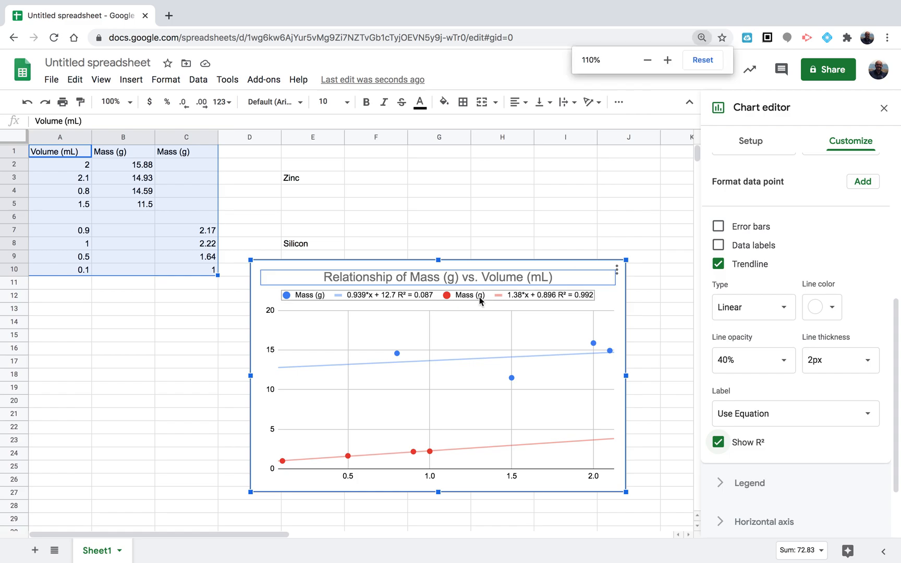
key("ctrl+plus")
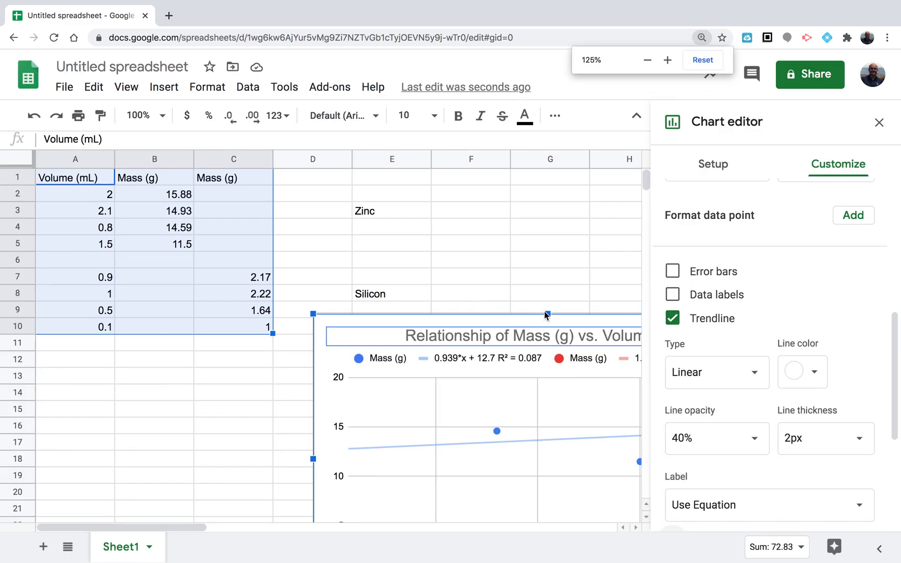
scroll(536, 288, "right", 5)
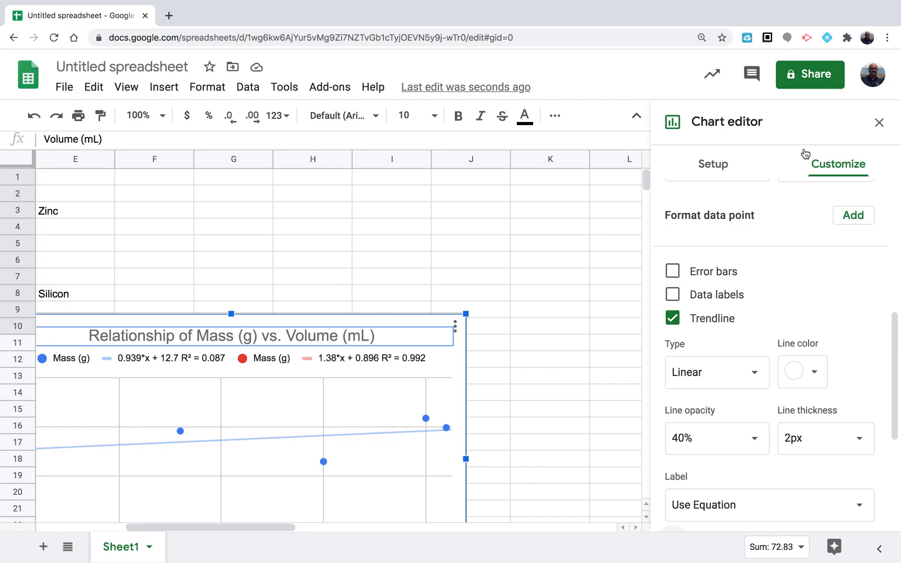
left_click(880, 123)
scroll(490, 246, "left", 5)
scroll(489, 249, "right", 1)
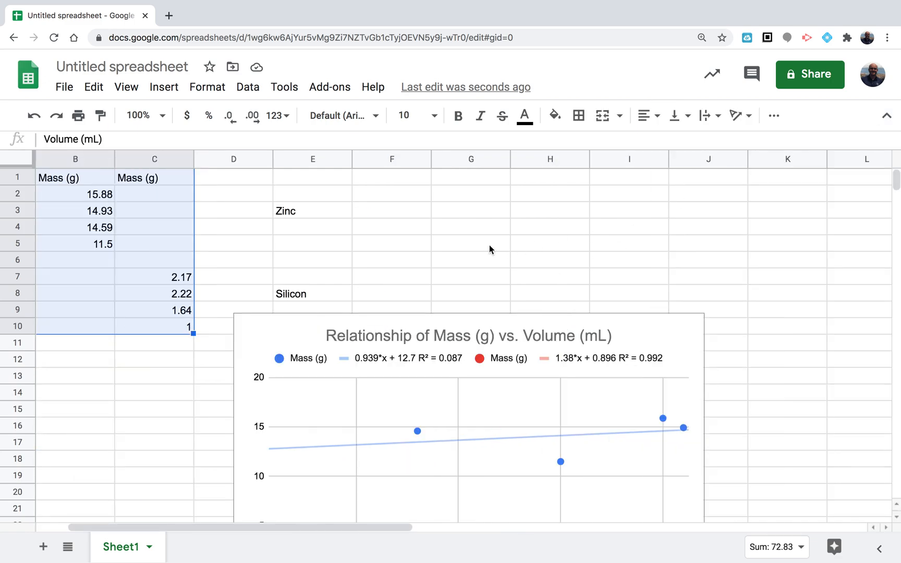
key("ctrl+plus")
key("ctrl+plus")
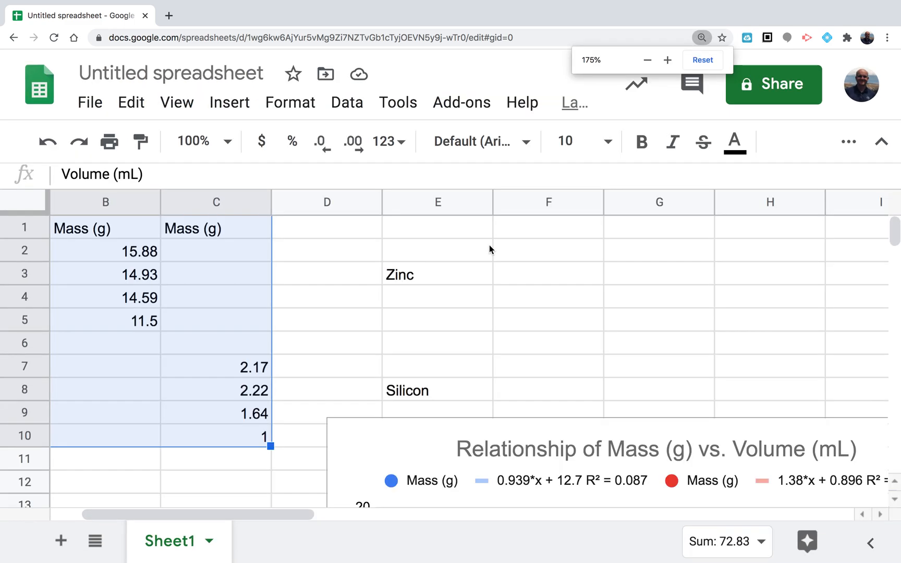
scroll(541, 275, "right", 6)
scroll(541, 276, "left", 5)
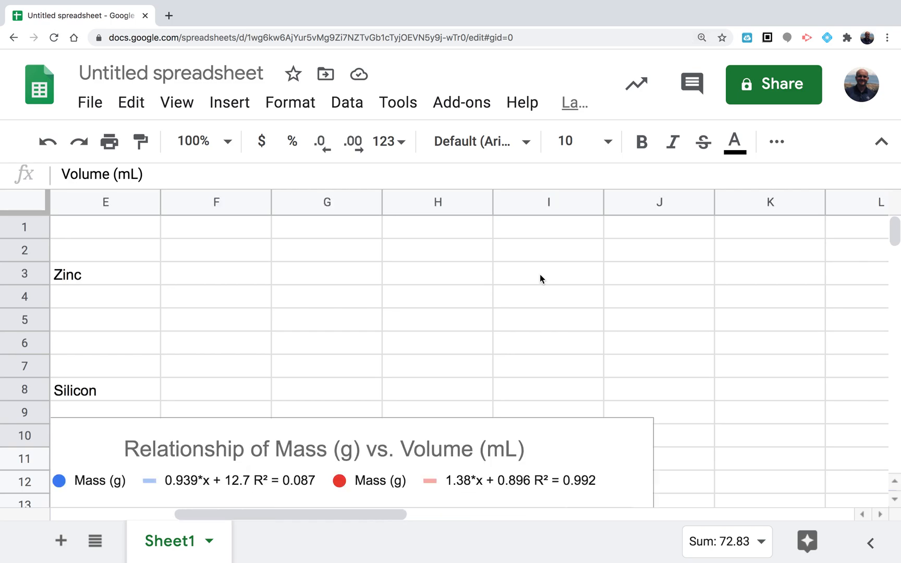
scroll(540, 274, "down", 5)
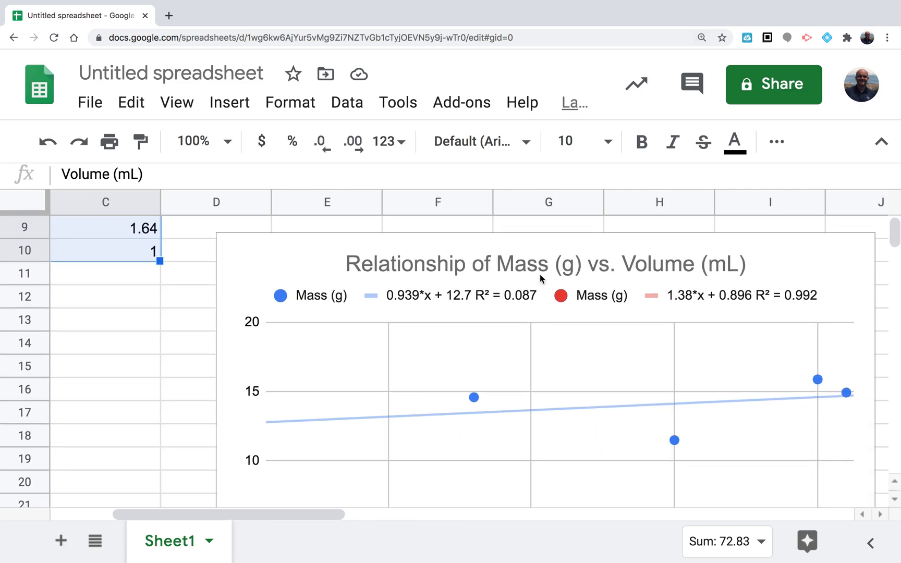
left_click(537, 277)
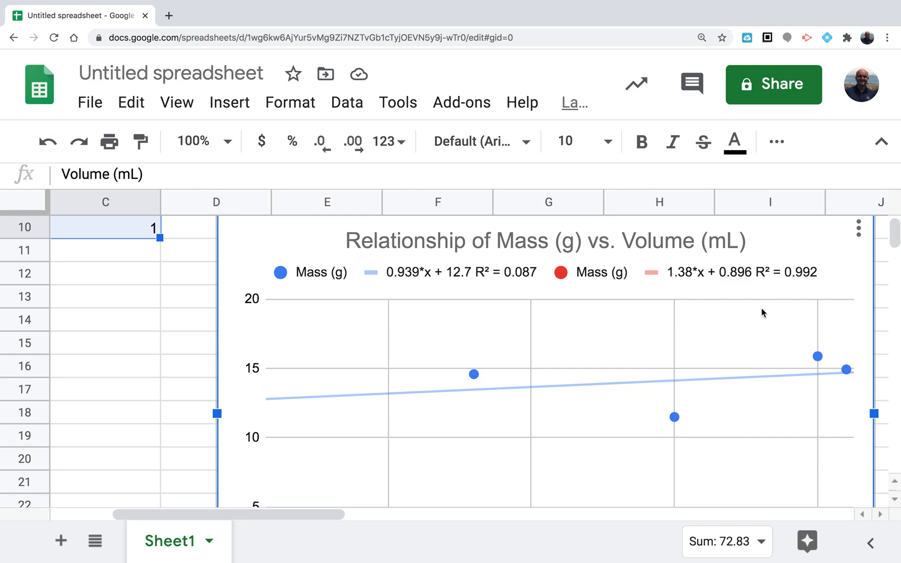
scroll(739, 366, "down", 3)
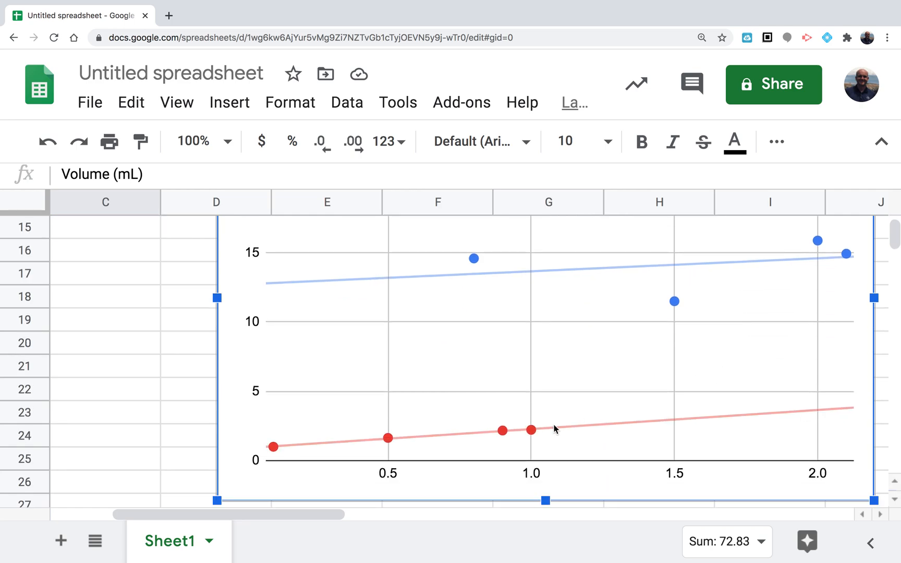
mouse_move(499, 436)
scroll(547, 343, "up", 4)
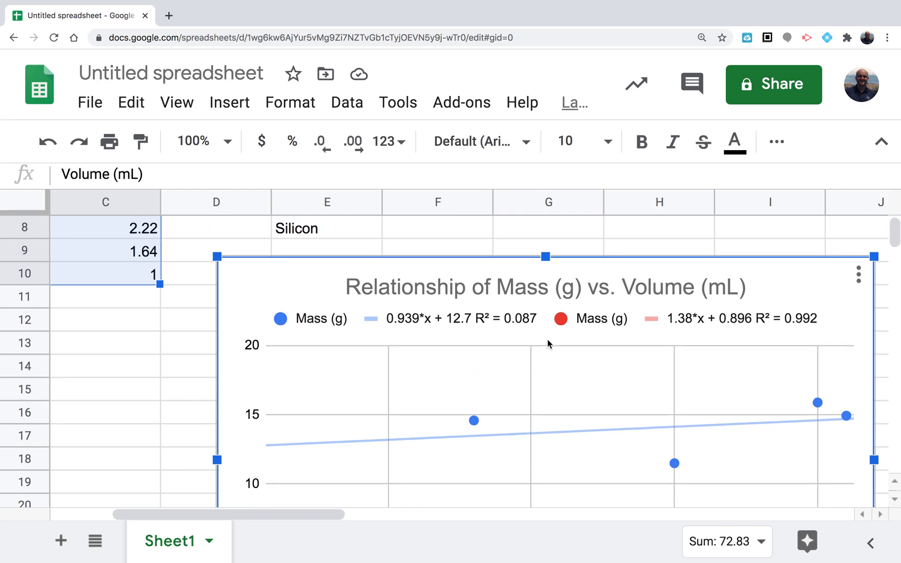
Reopen the chart editor and set the horizontal axis minimum to 0
key("ctrl+minus")
key("ctrl+minus")
key("ctrl+minus")
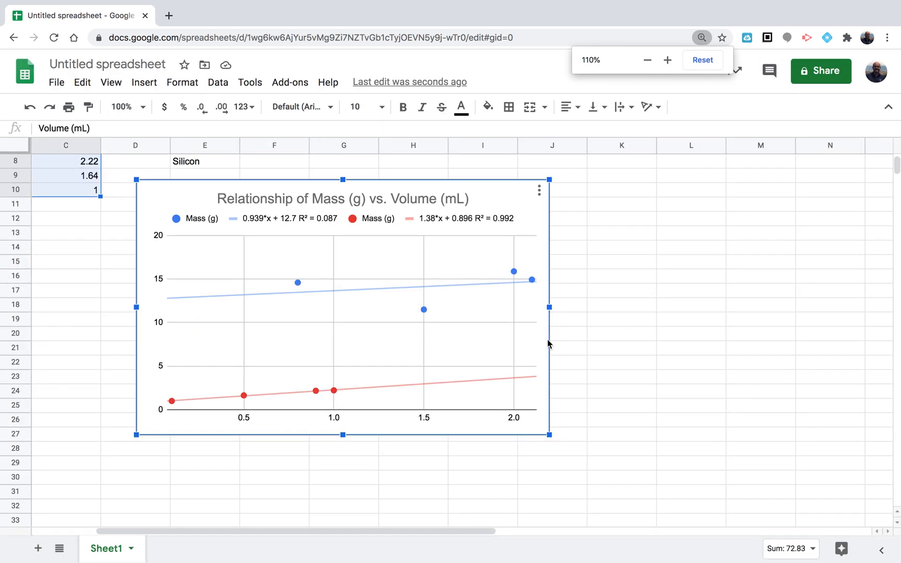
key("ctrl+minus")
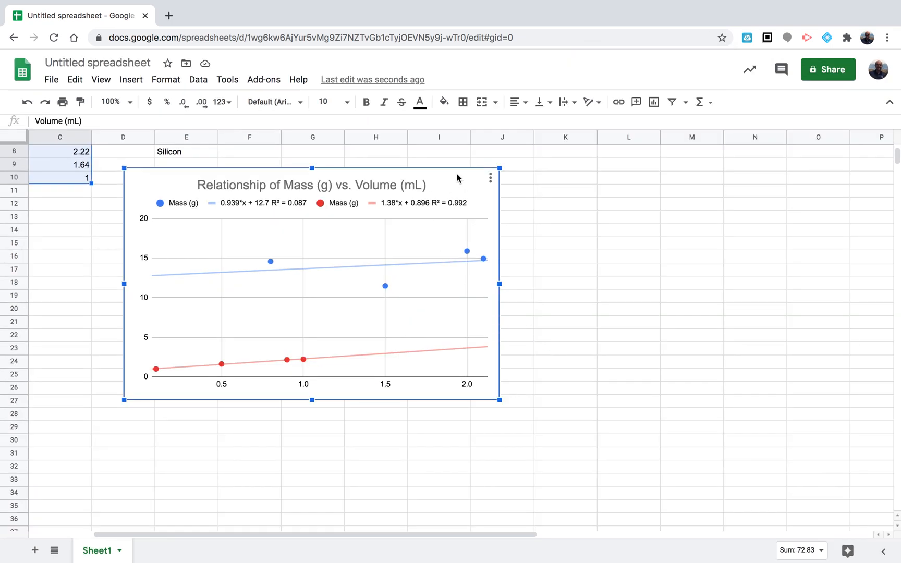
double_click(456, 182)
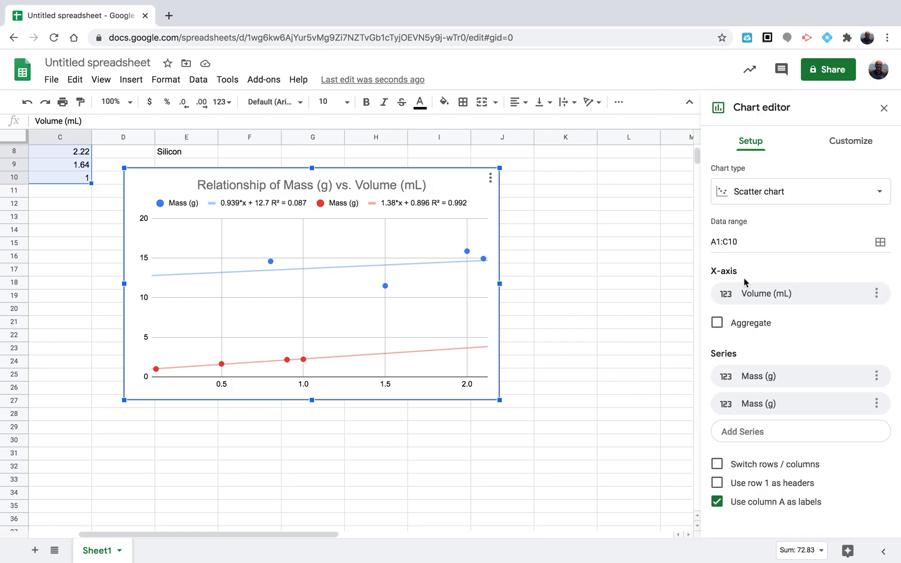
left_click(848, 138)
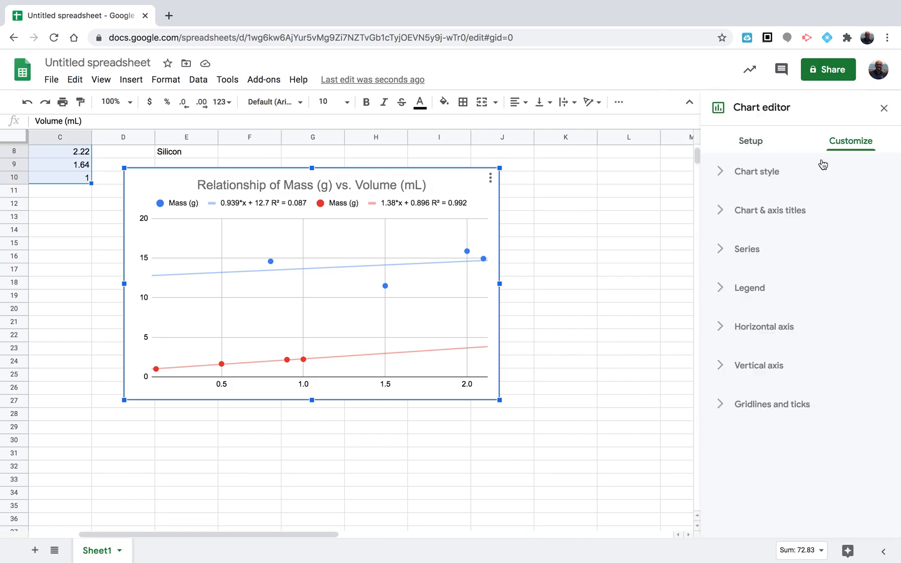
left_click(758, 250)
scroll(787, 376, "down", 7)
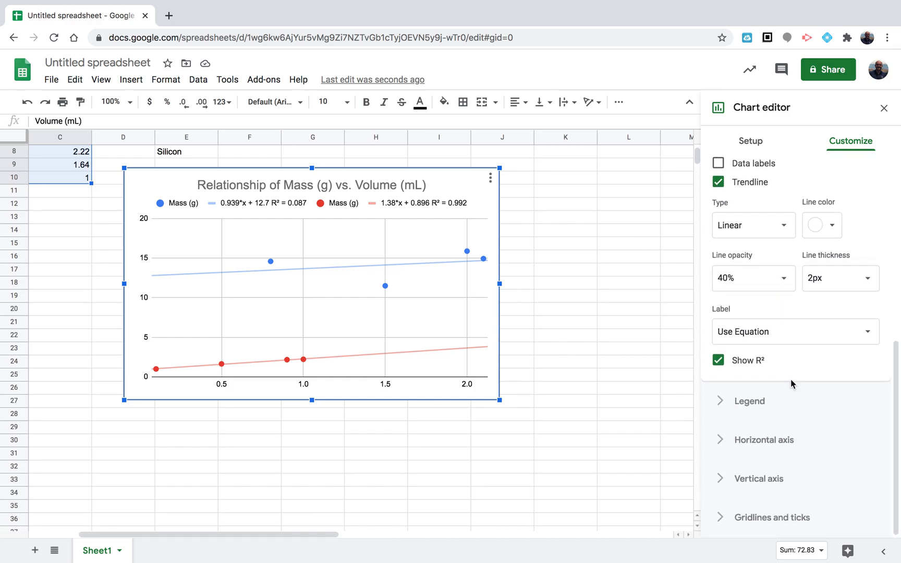
left_click(759, 404)
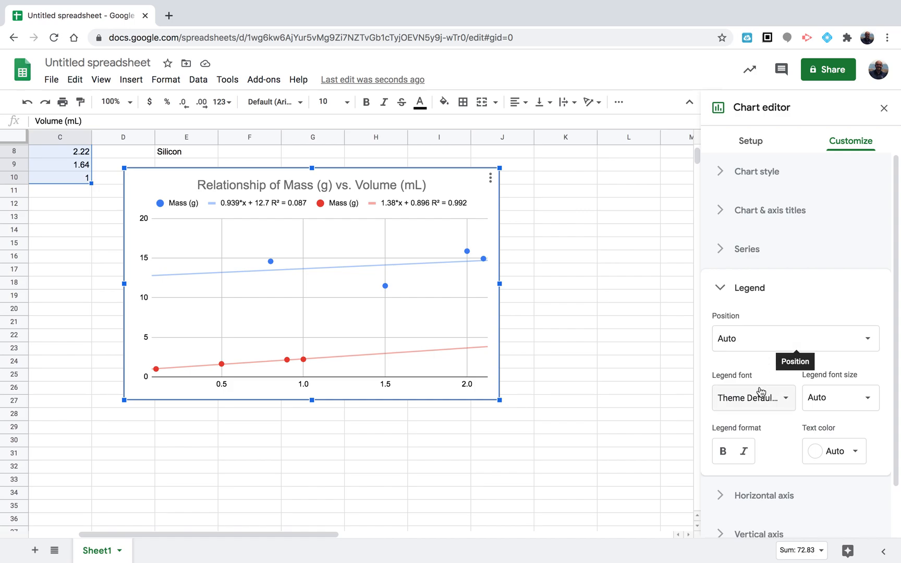
scroll(772, 392, "down", 2)
left_click(765, 444)
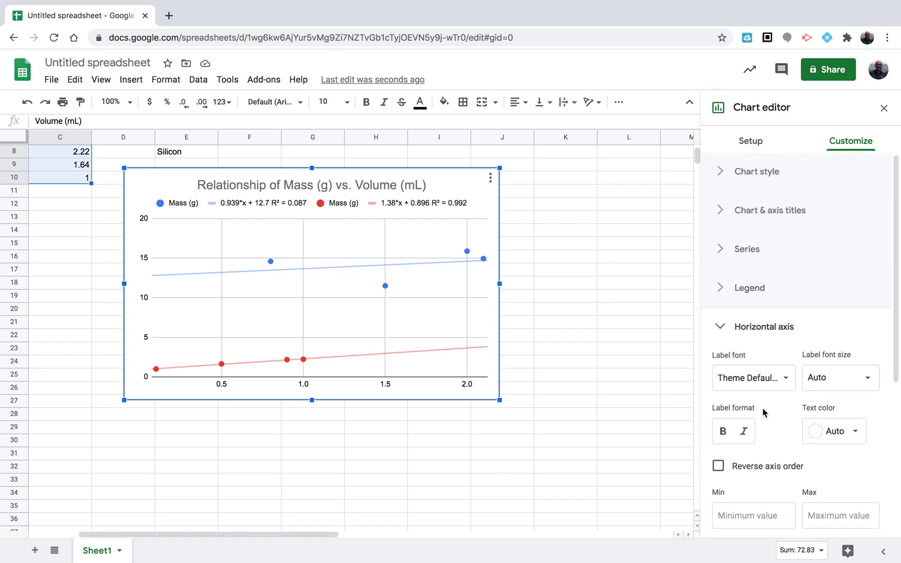
scroll(779, 429, "down", 6)
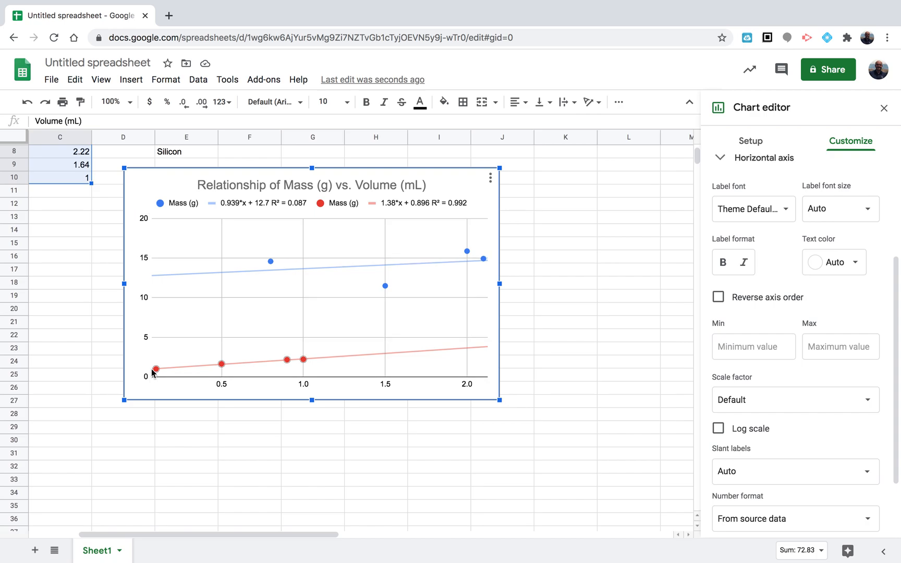
left_click(757, 355)
type("0")
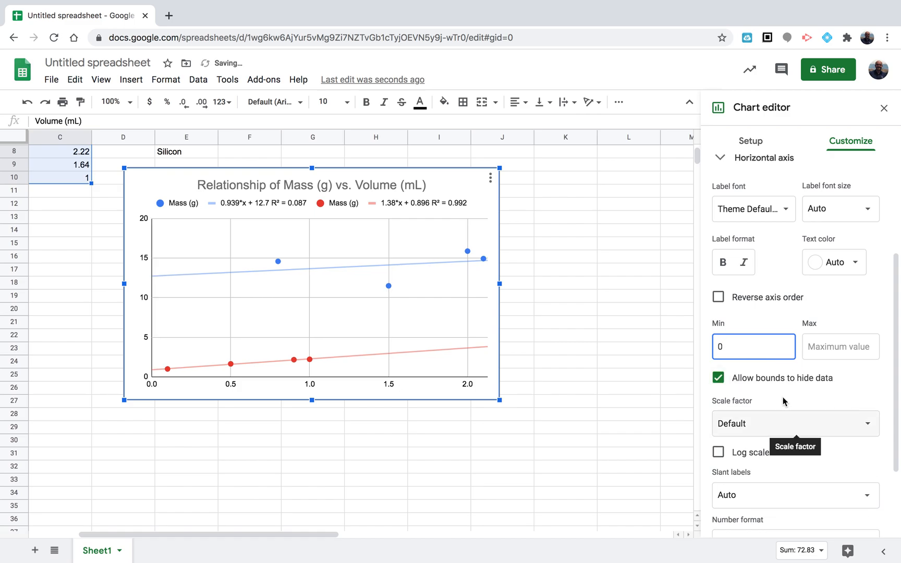
Open the vertical axis settings and set its minimum to 0
scroll(783, 401, "down", 3)
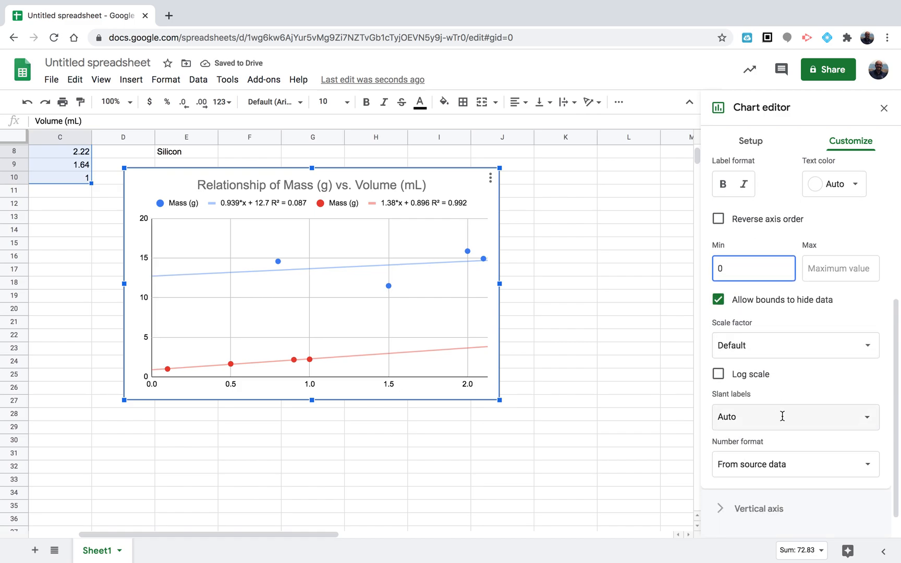
scroll(795, 349, "down", 1)
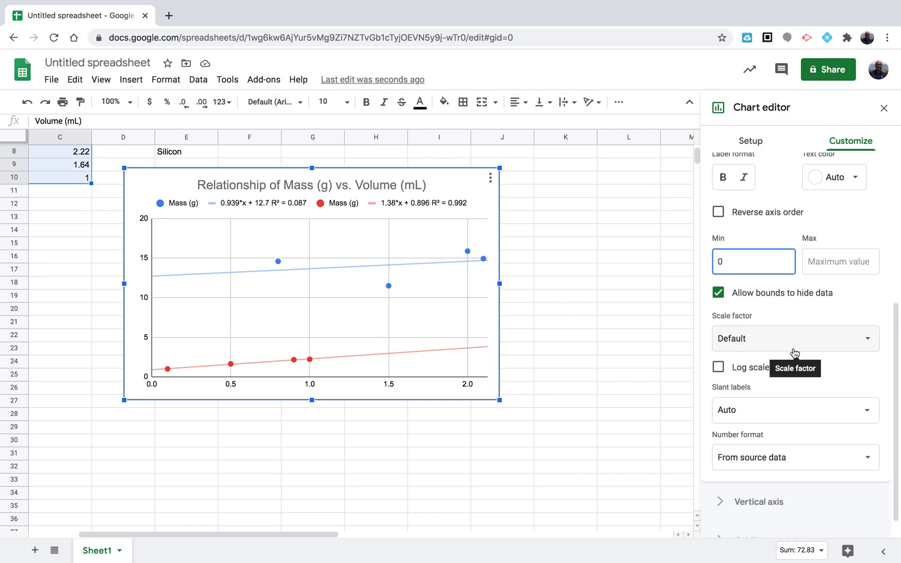
scroll(795, 354, "down", 1)
left_click(774, 481)
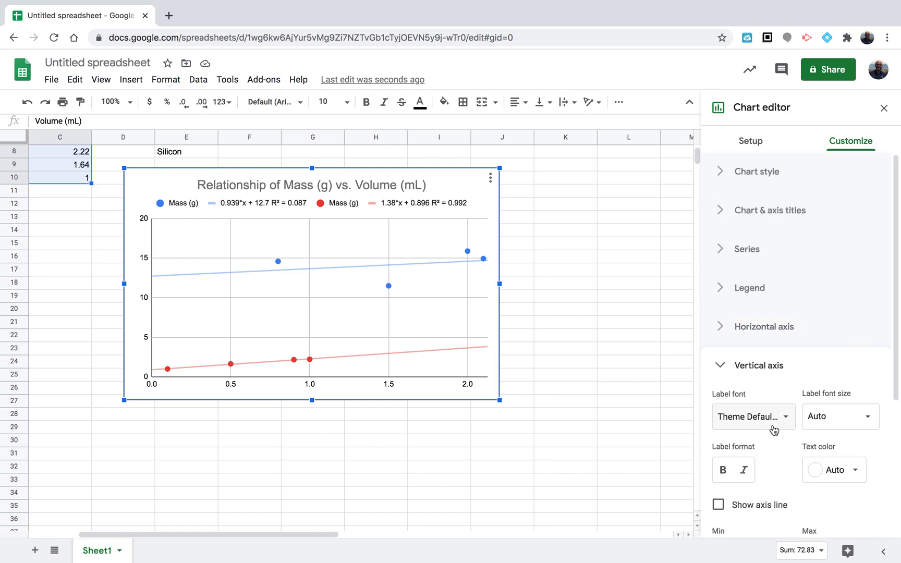
scroll(790, 473, "down", 5)
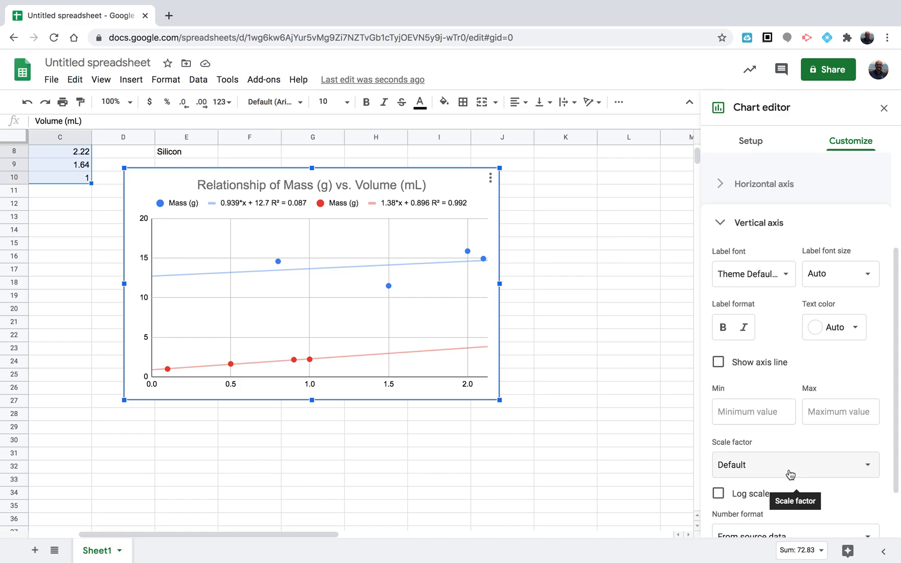
scroll(791, 474, "down", 1)
left_click(767, 381)
type("-")
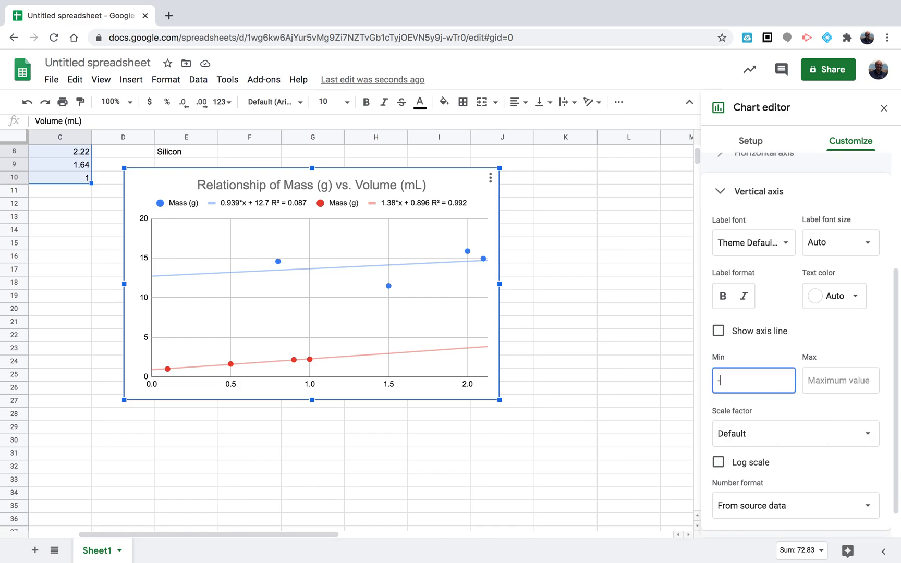
key("BackSpace")
type("0")
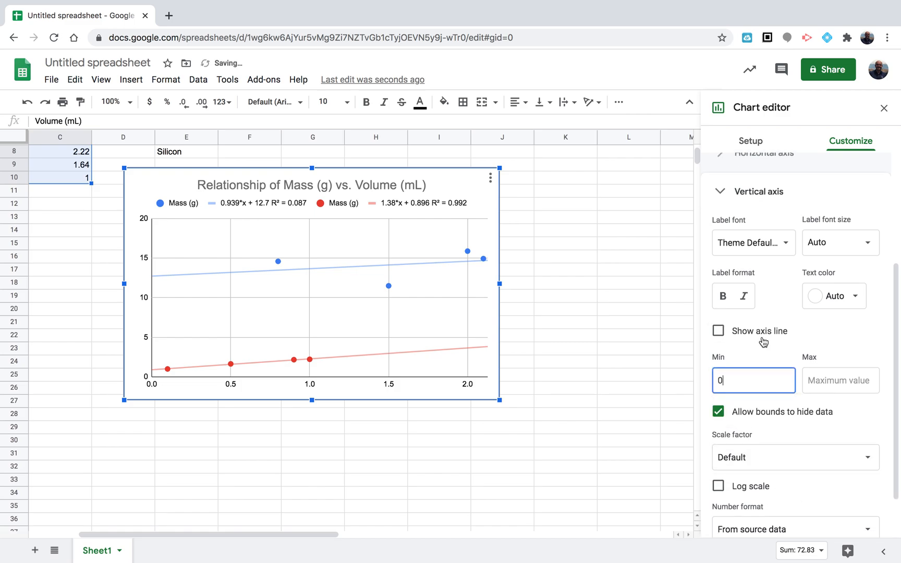
Set the horizontal axis title of the chart to "Volume (mL)"
scroll(790, 436, "down", 1)
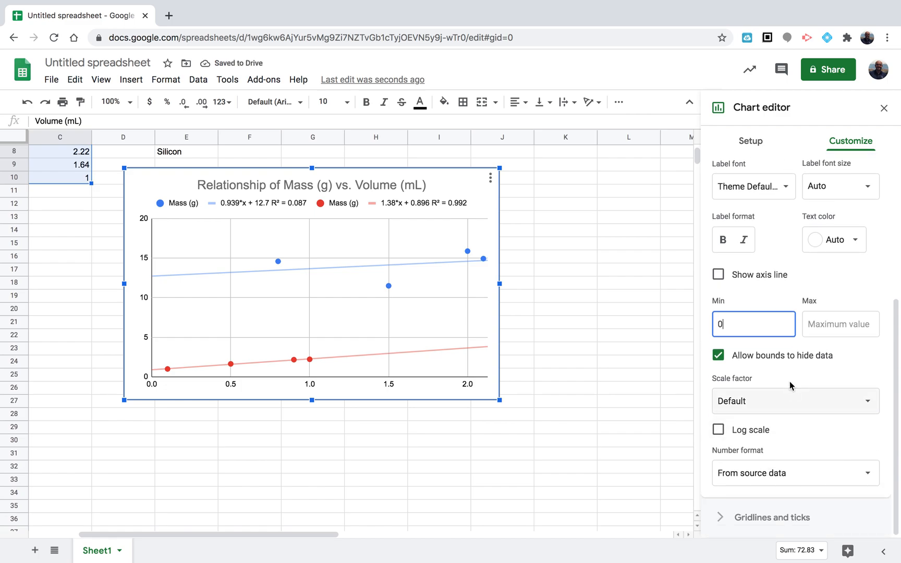
scroll(791, 345, "up", 4)
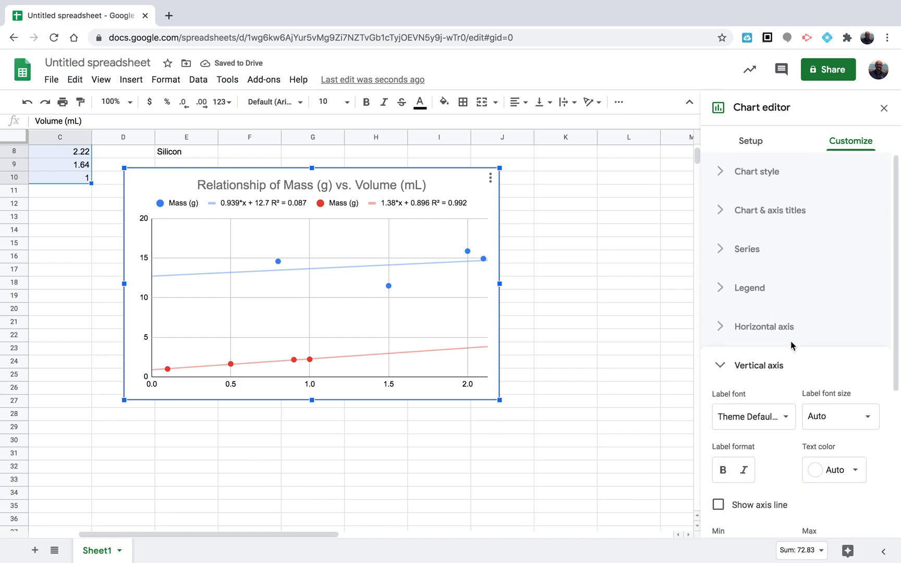
left_click(788, 210)
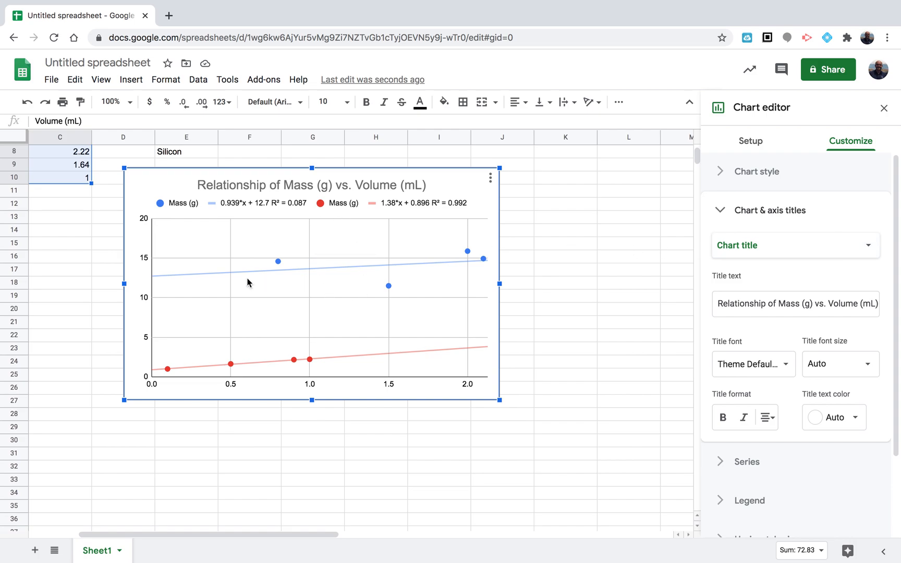
left_click(789, 251)
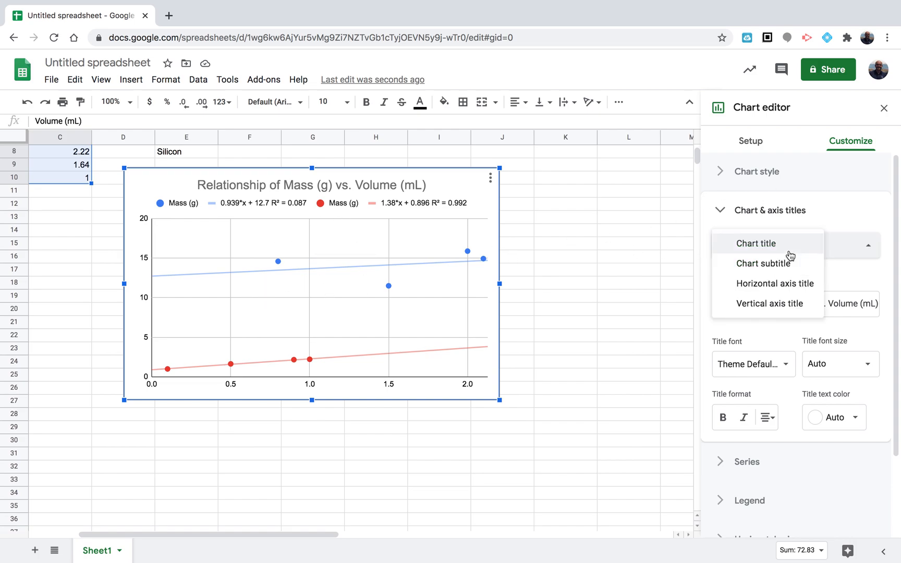
left_click(797, 288)
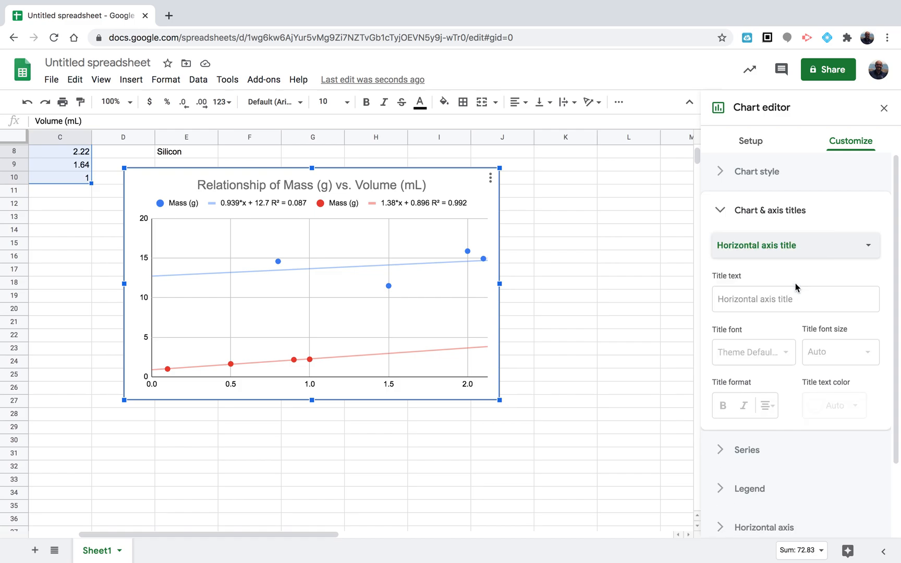
left_click(769, 294)
type("V")
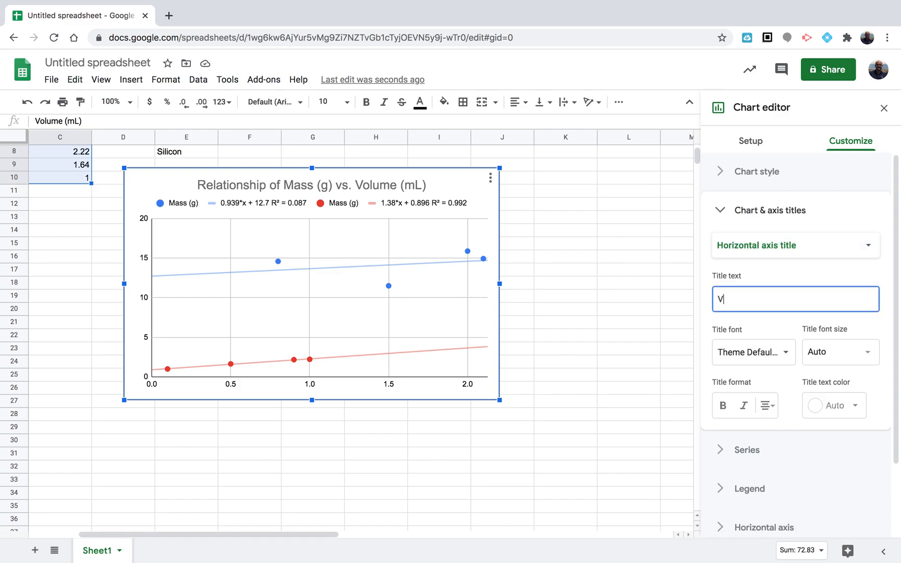
type("olume ")
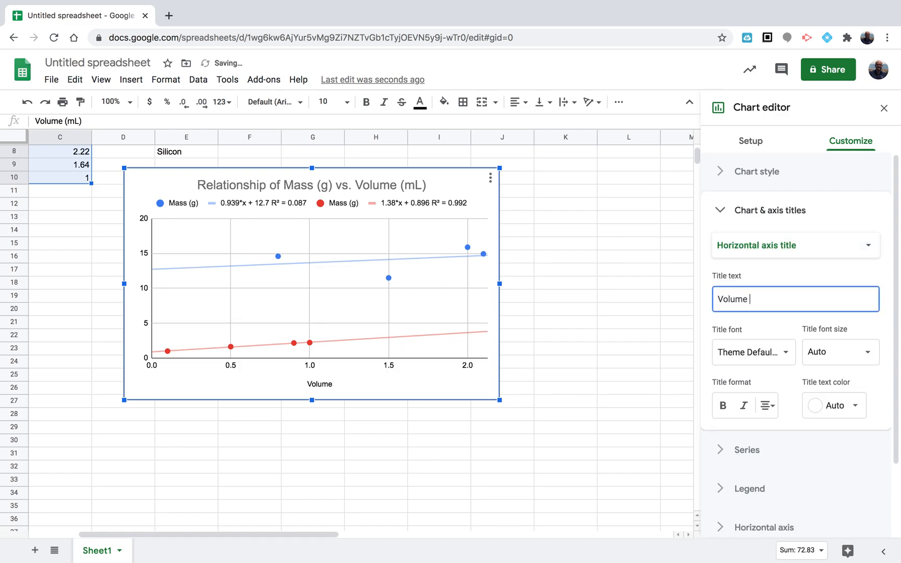
type("(mL")
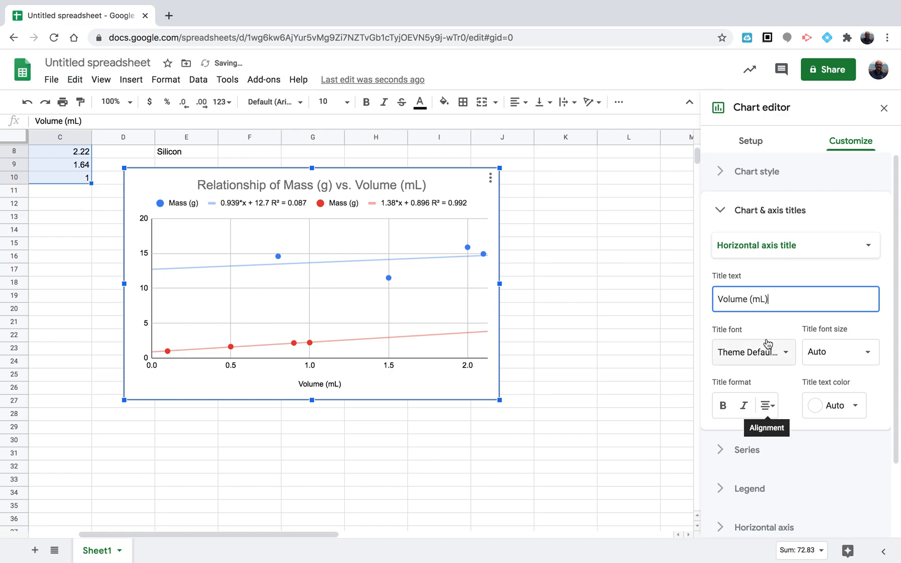
Set the vertical axis title of the chart to "Mass (g)"
left_click(787, 244)
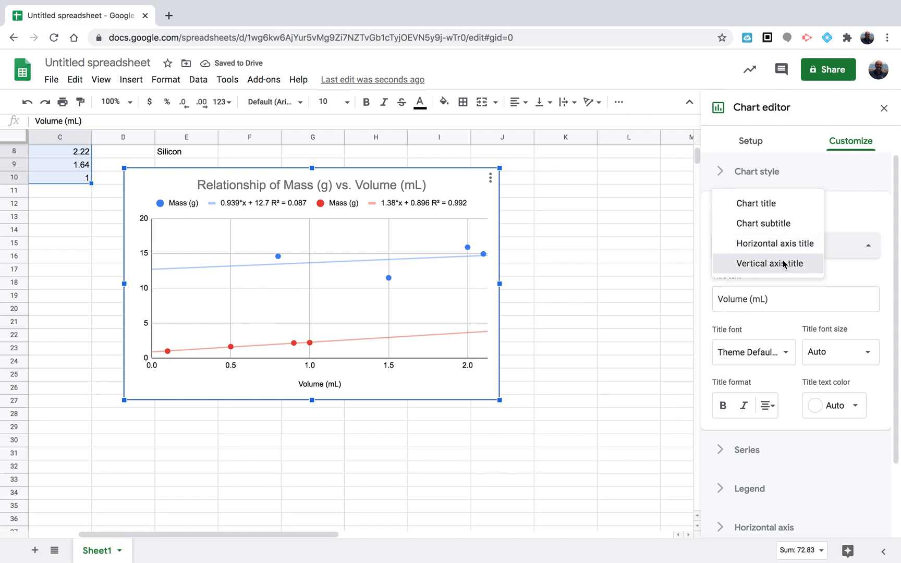
left_click(785, 264)
left_click(775, 300)
type("Mass (g)")
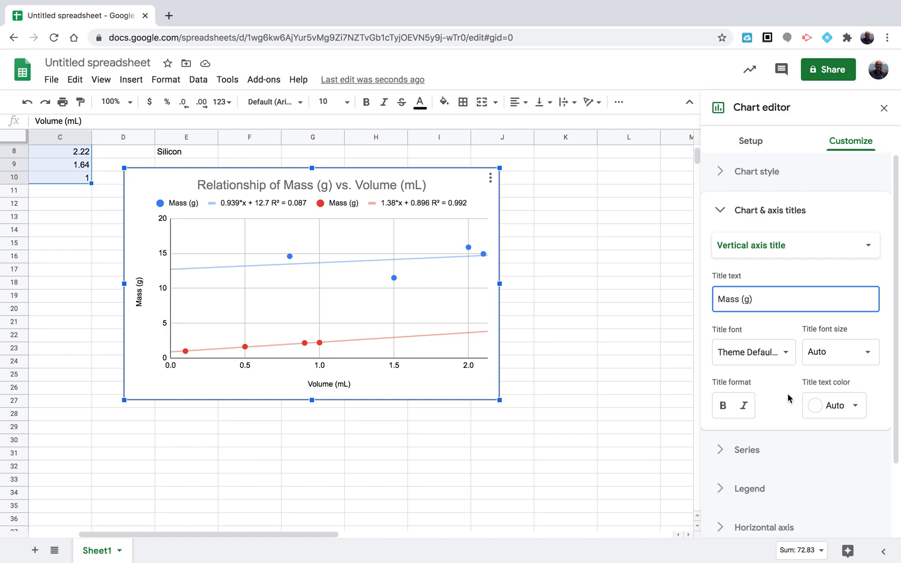
Rename the first series' legend label from the chart to "Zinc"
scroll(789, 398, "down", 3)
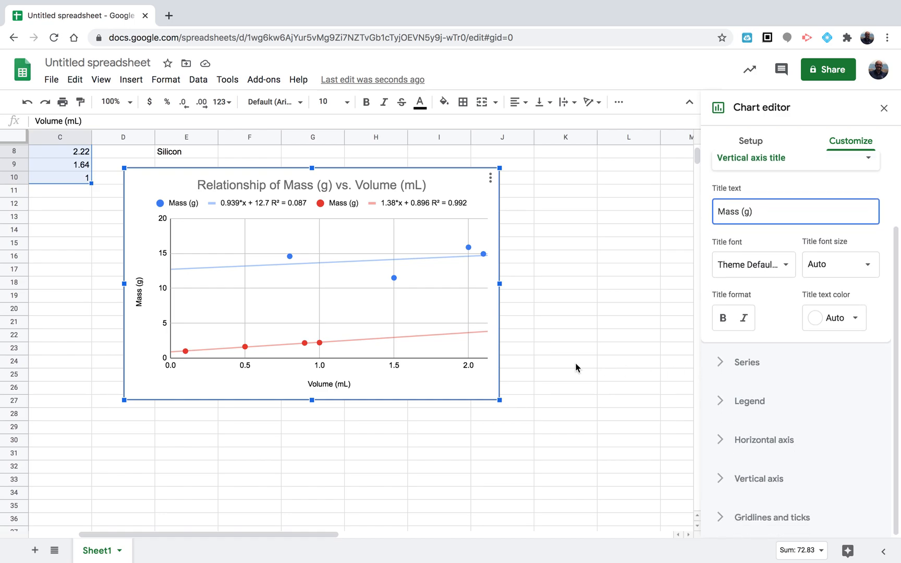
left_click(183, 204)
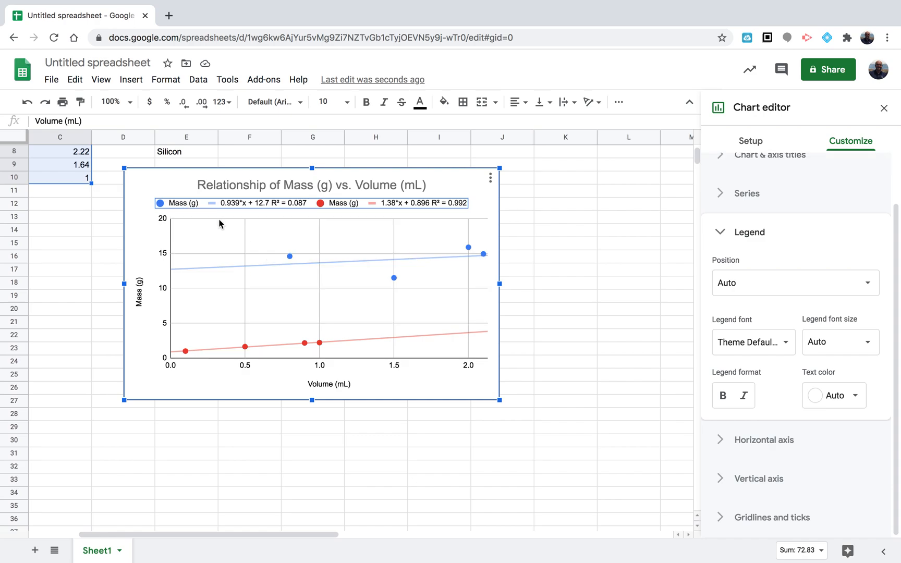
scroll(85, 228, "left", 3)
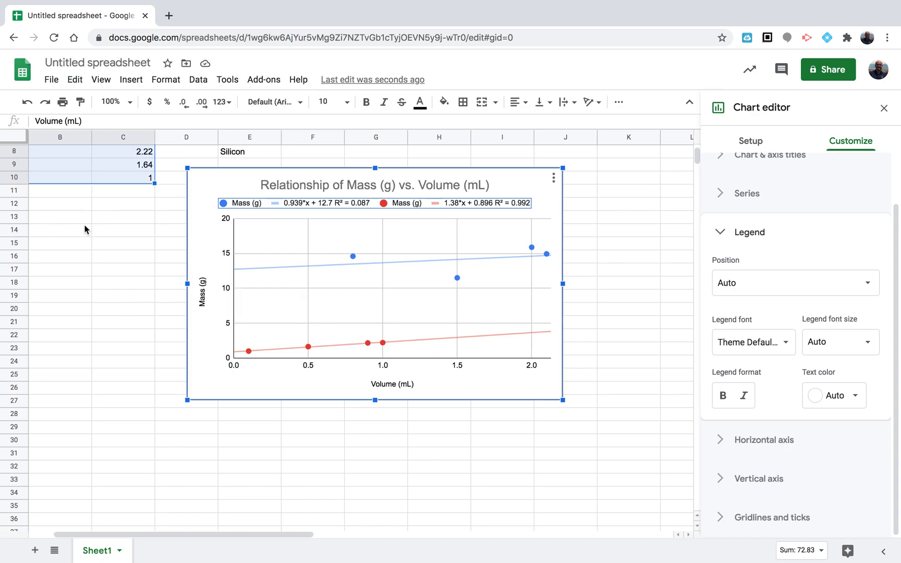
scroll(85, 230, "up", 4)
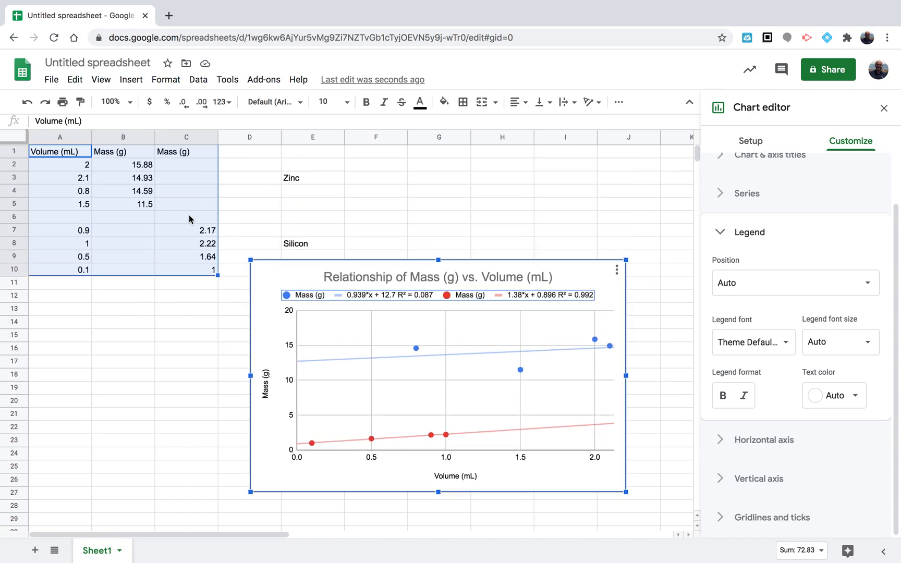
left_click(315, 296)
left_click(314, 294)
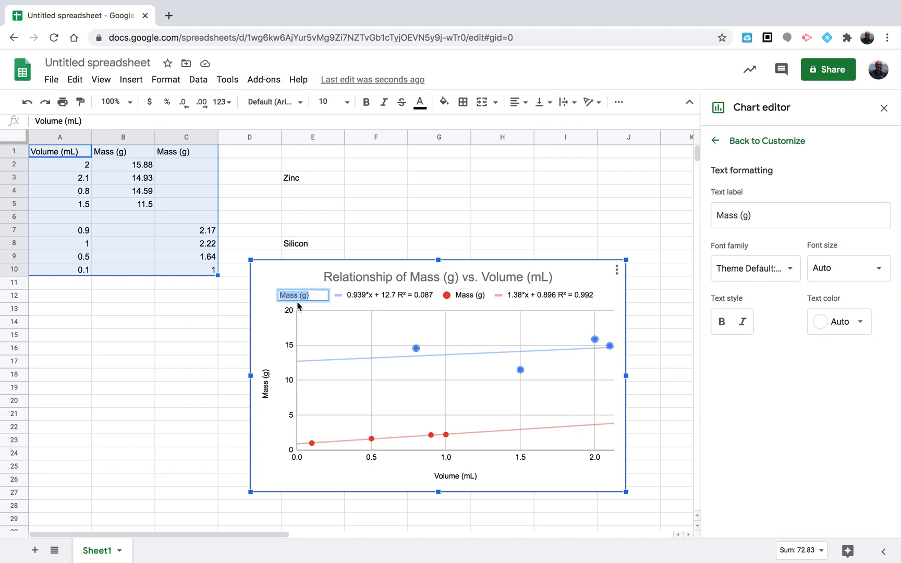
type("Zinc")
key("Return")
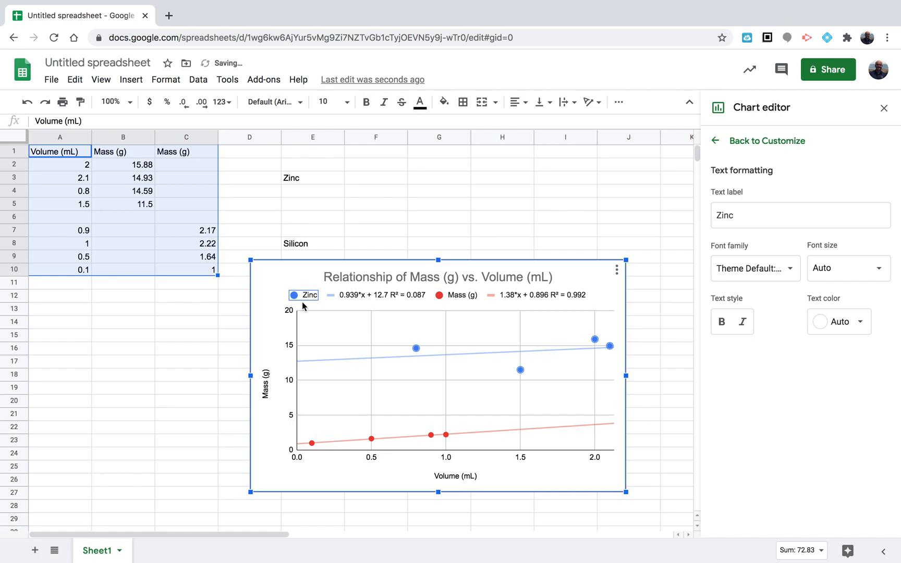
Rename the second series' legend label to "Silicon" and shift the chart slightly left
double_click(458, 297)
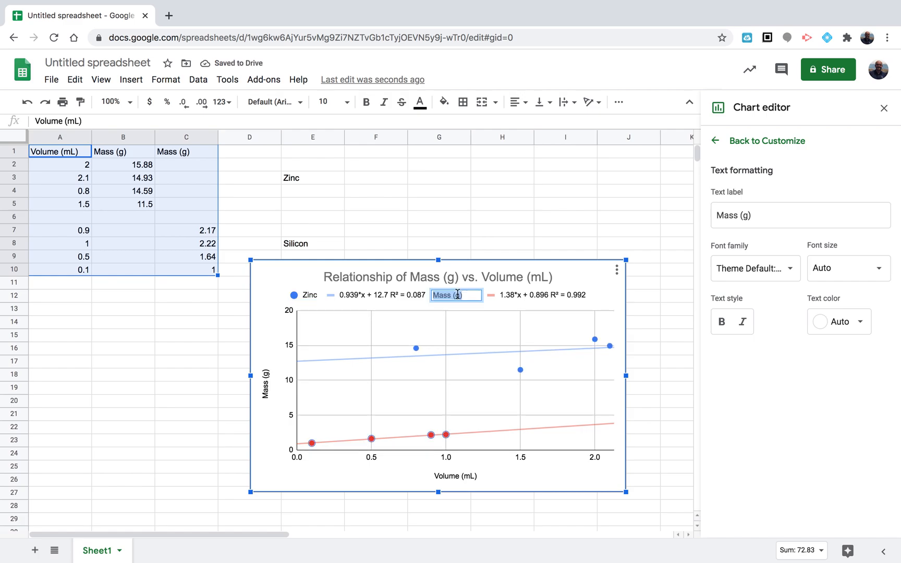
type("Silicon")
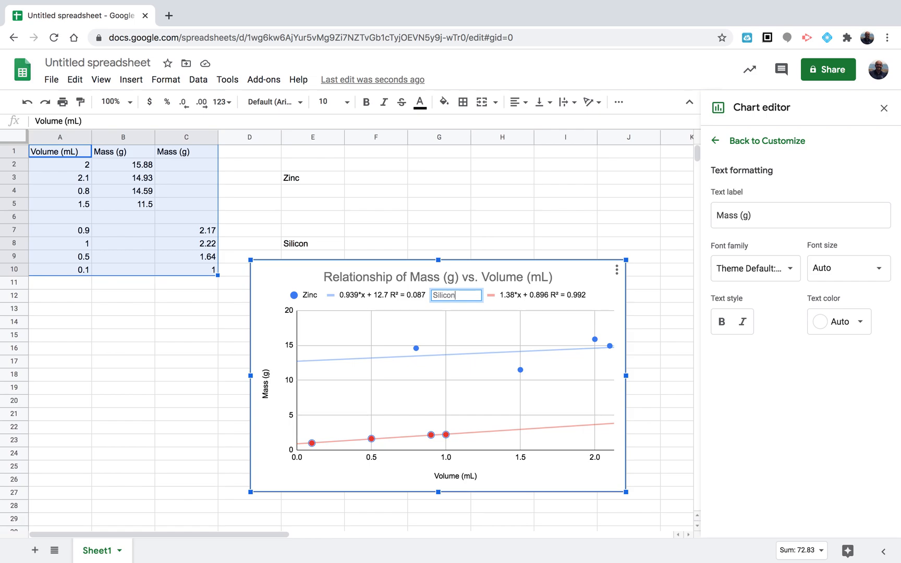
left_click(467, 306)
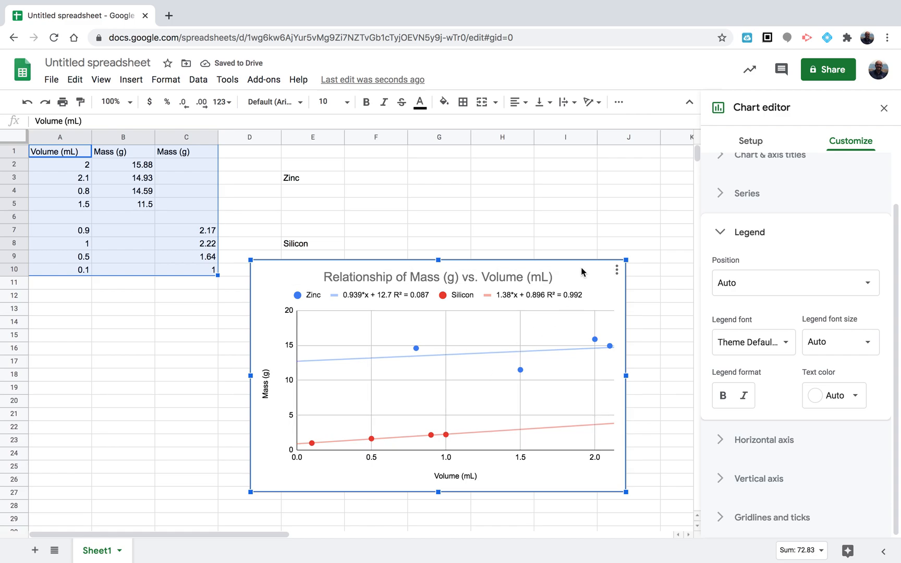
left_click_drag(580, 268, 551, 268)
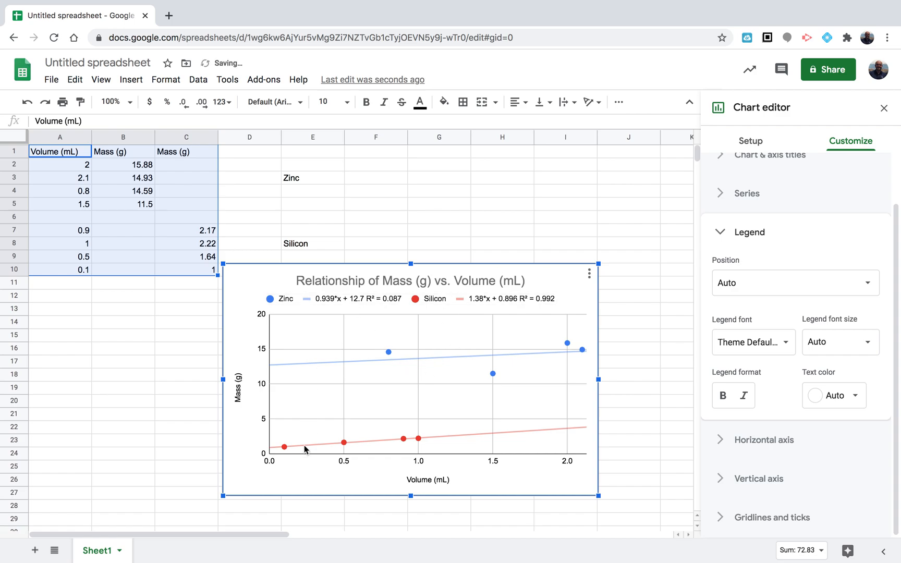